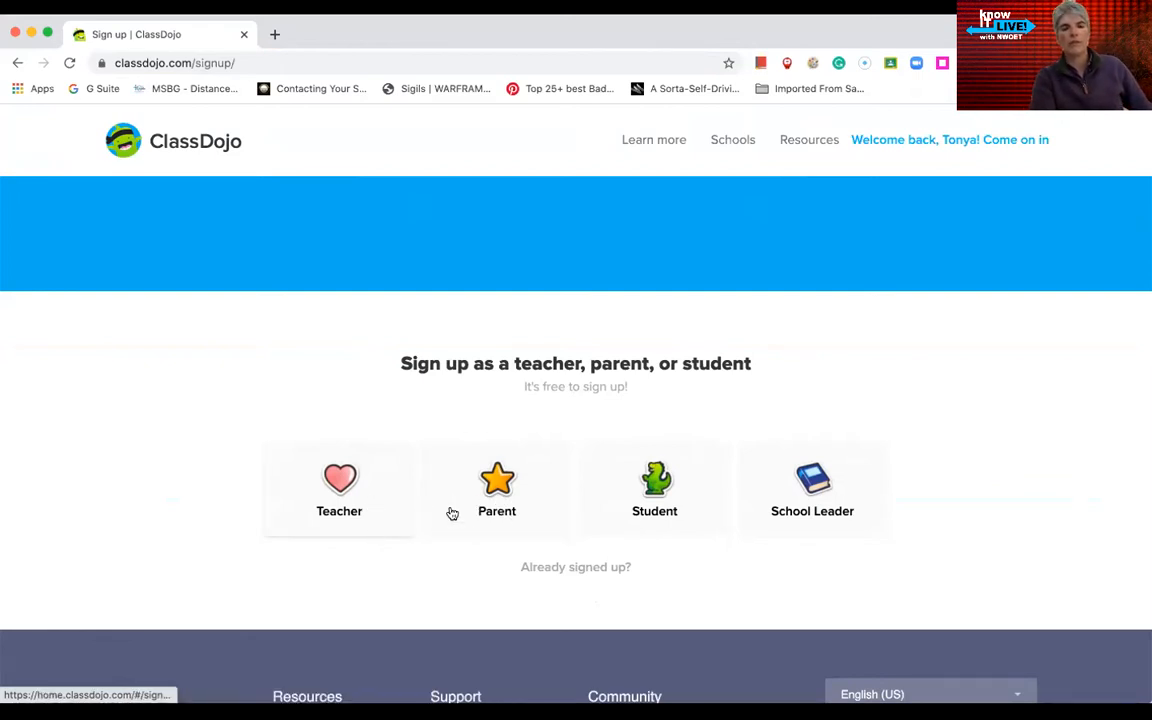
Step: Switch from the teacher sign-up form to logging in, and enter the account email
{"action": "left_click", "coordinate": [352, 490]}
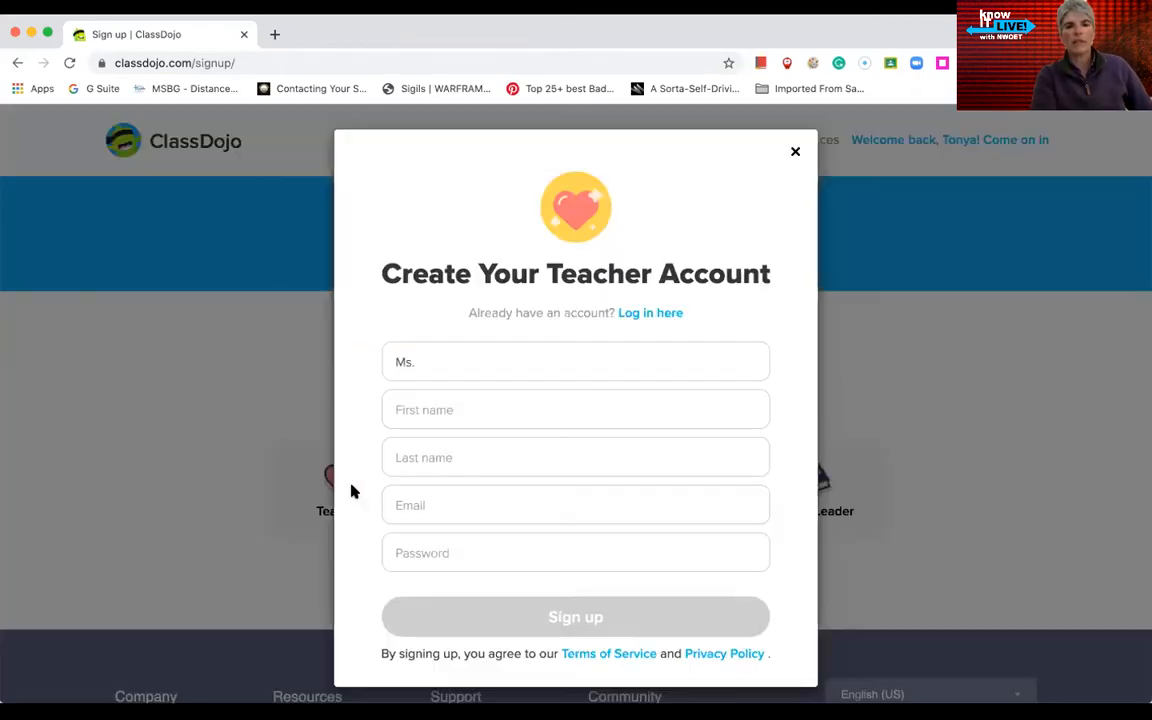
{"action": "left_click", "coordinate": [462, 375]}
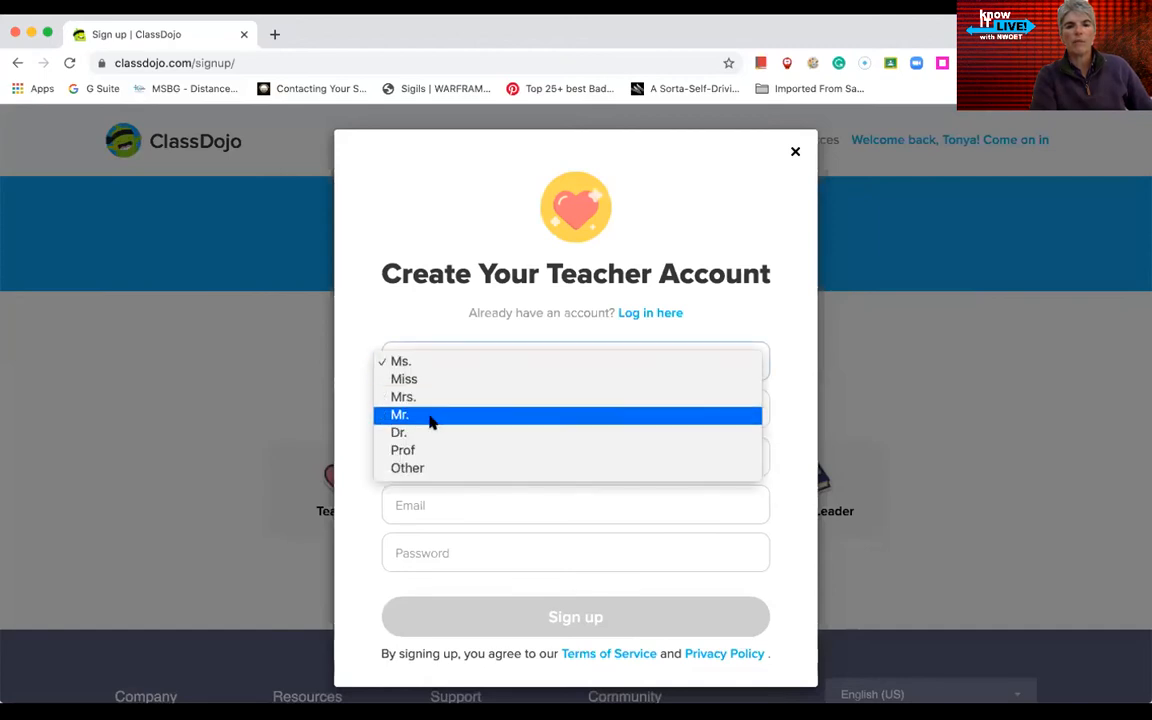
{"action": "left_click", "coordinate": [362, 300]}
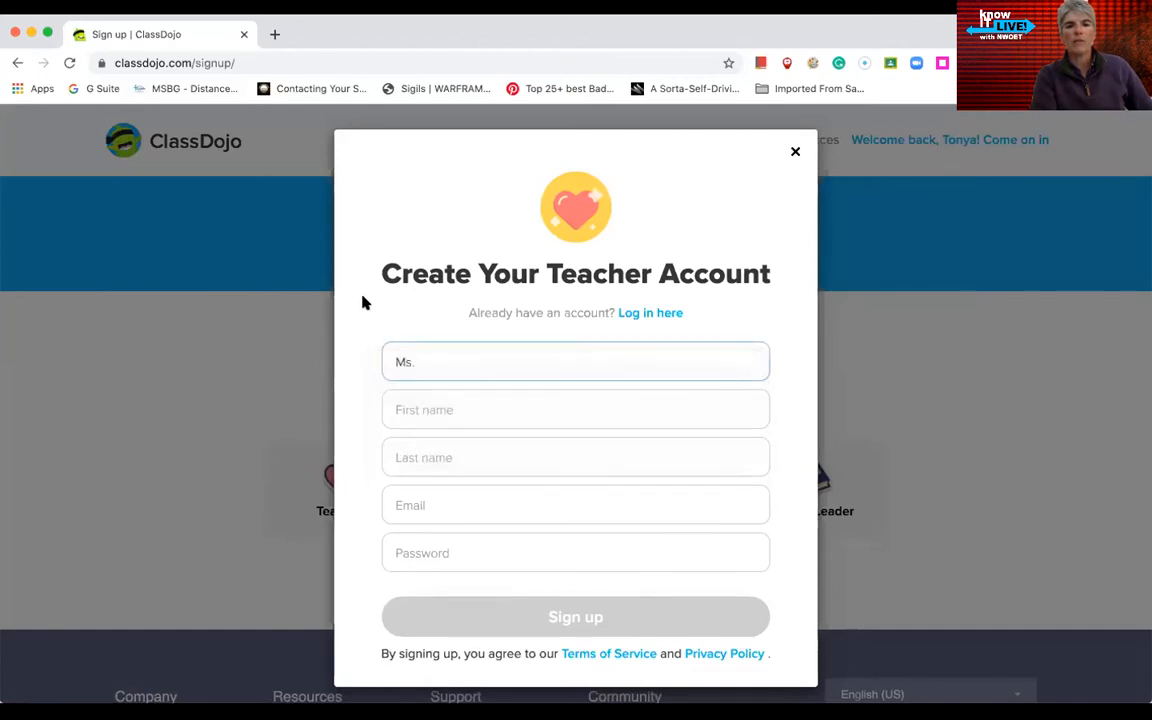
{"action": "scroll", "coordinate": [476, 490], "scroll_direction": "down", "scroll_amount": 1}
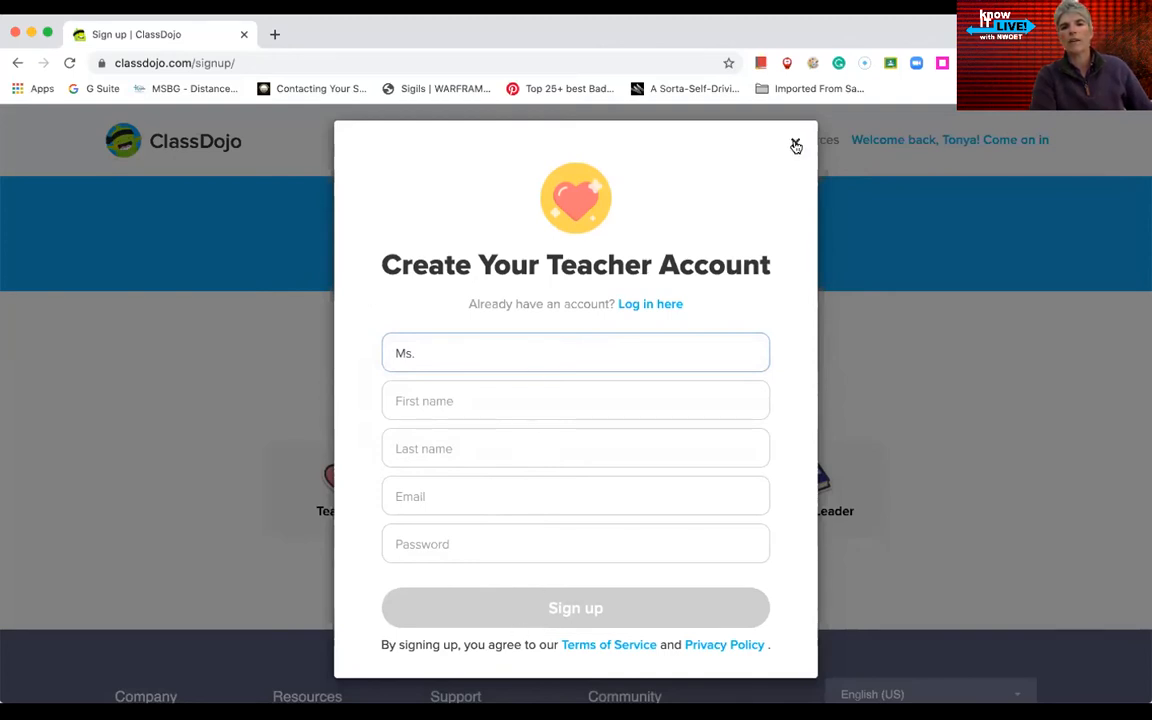
{"action": "left_click", "coordinate": [665, 307]}
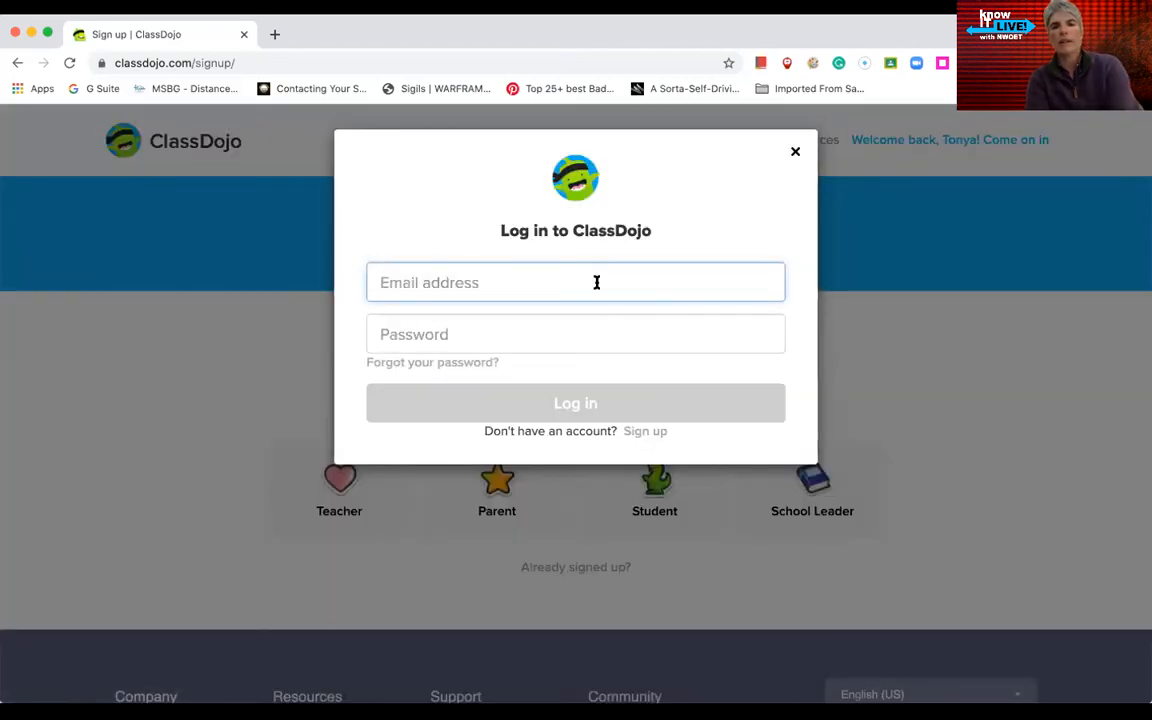
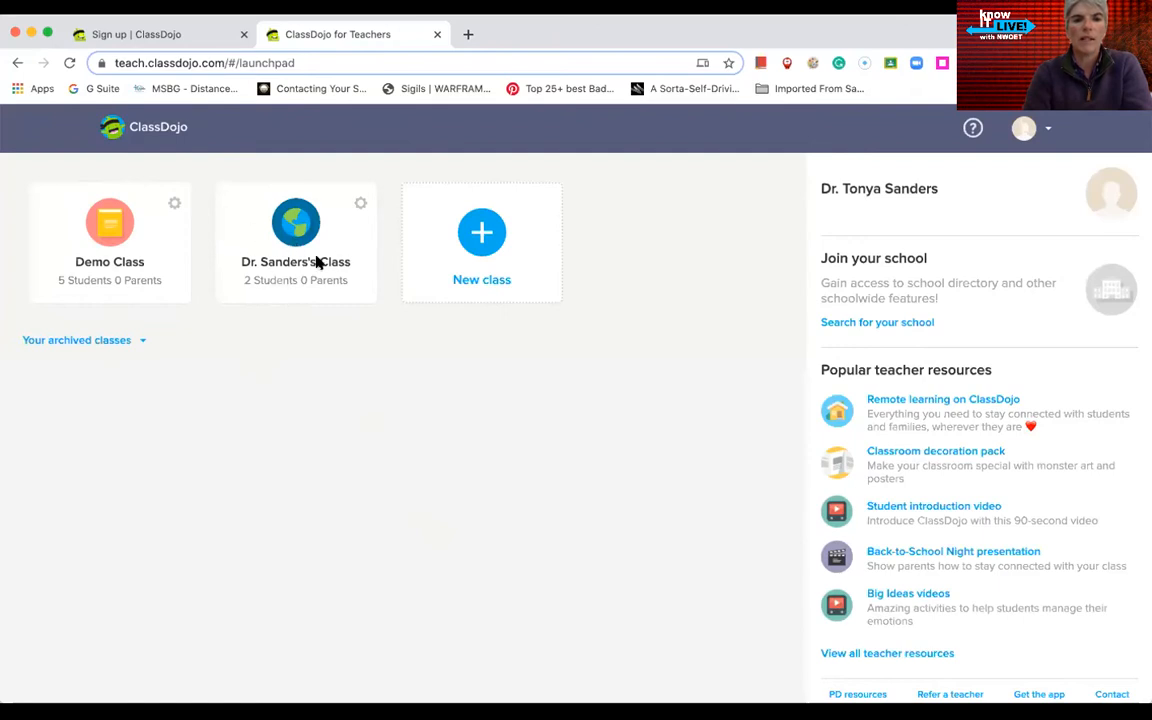
Step: Create the 10th Grade class 'English 1 Period 2', sharing only positive points with parents
{"action": "left_click", "coordinate": [482, 234]}
{"action": "left_click", "coordinate": [481, 339]}
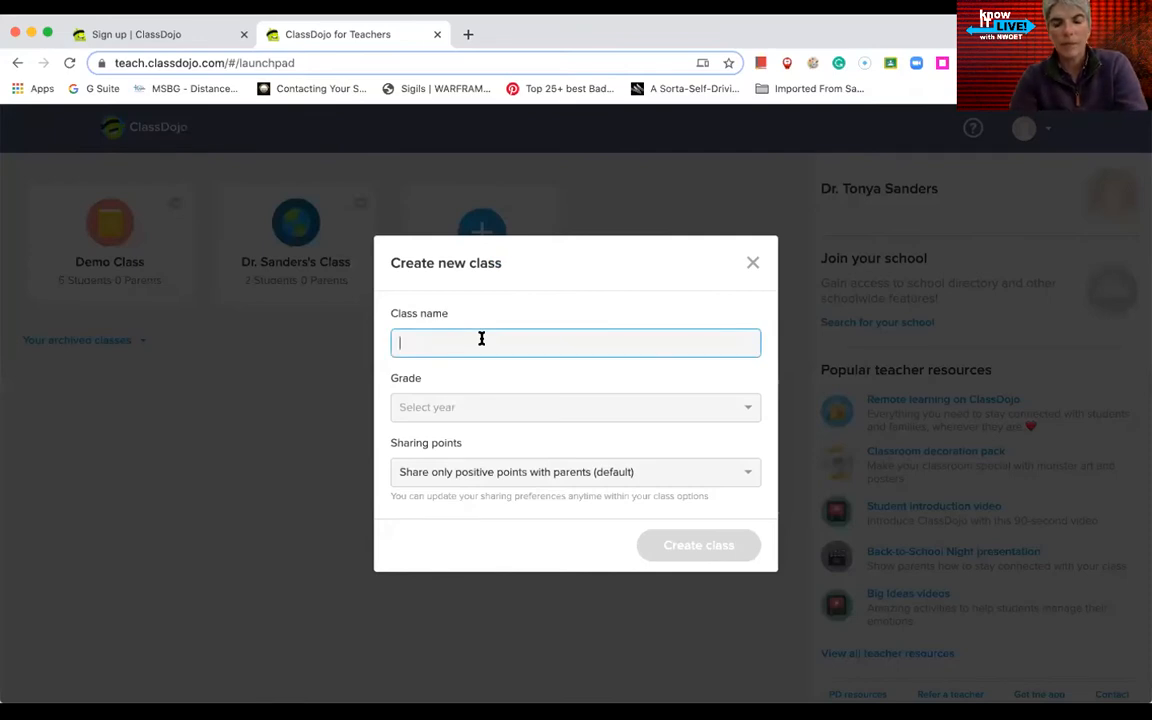
{"action": "type", "text": "English 1 Period 2"}
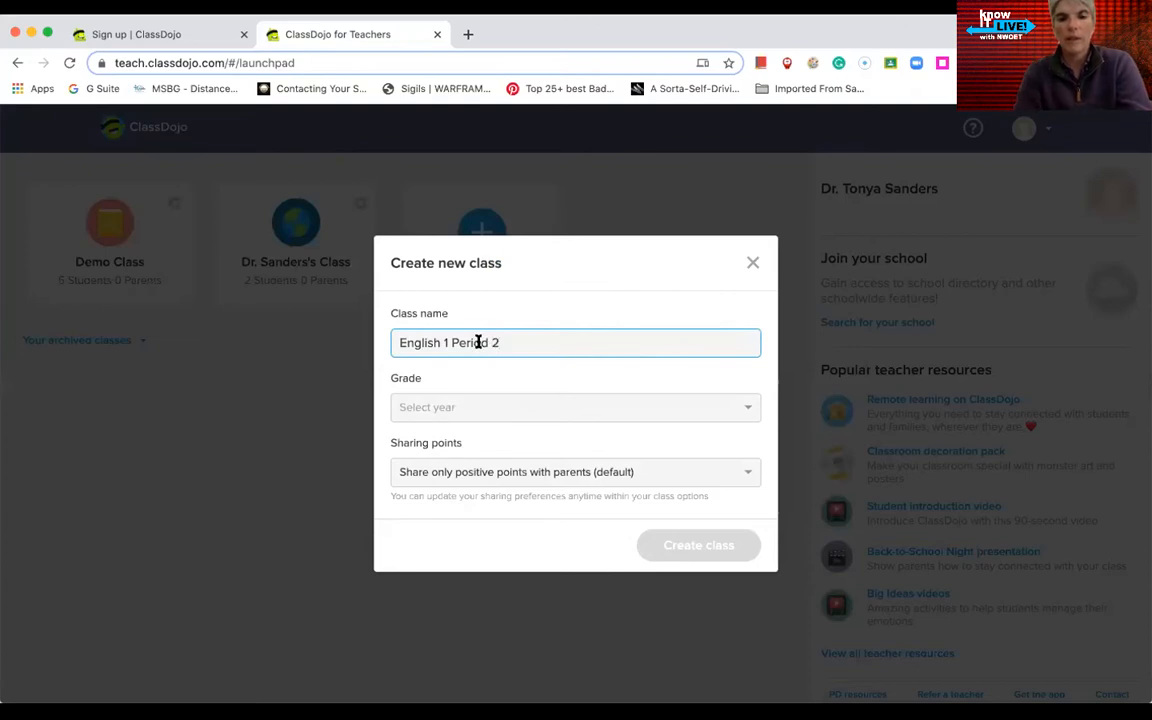
{"action": "left_click", "coordinate": [462, 405]}
{"action": "scroll", "coordinate": [478, 512], "scroll_direction": "down", "scroll_amount": 5}
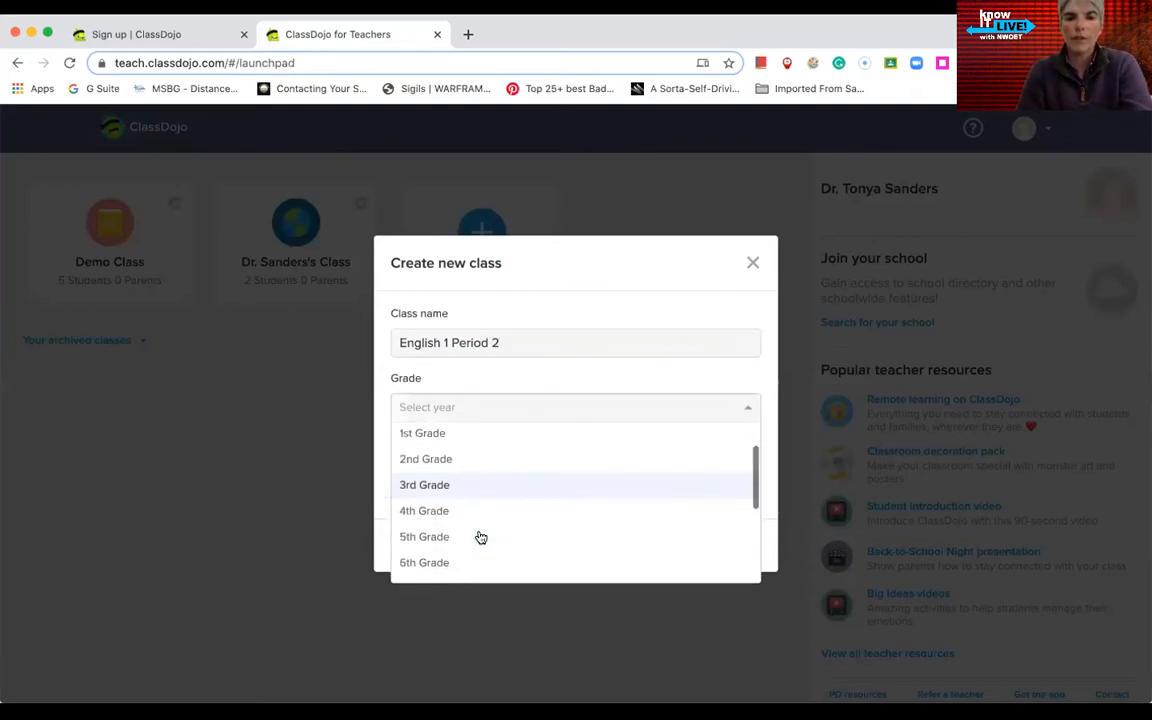
{"action": "left_click", "coordinate": [459, 500]}
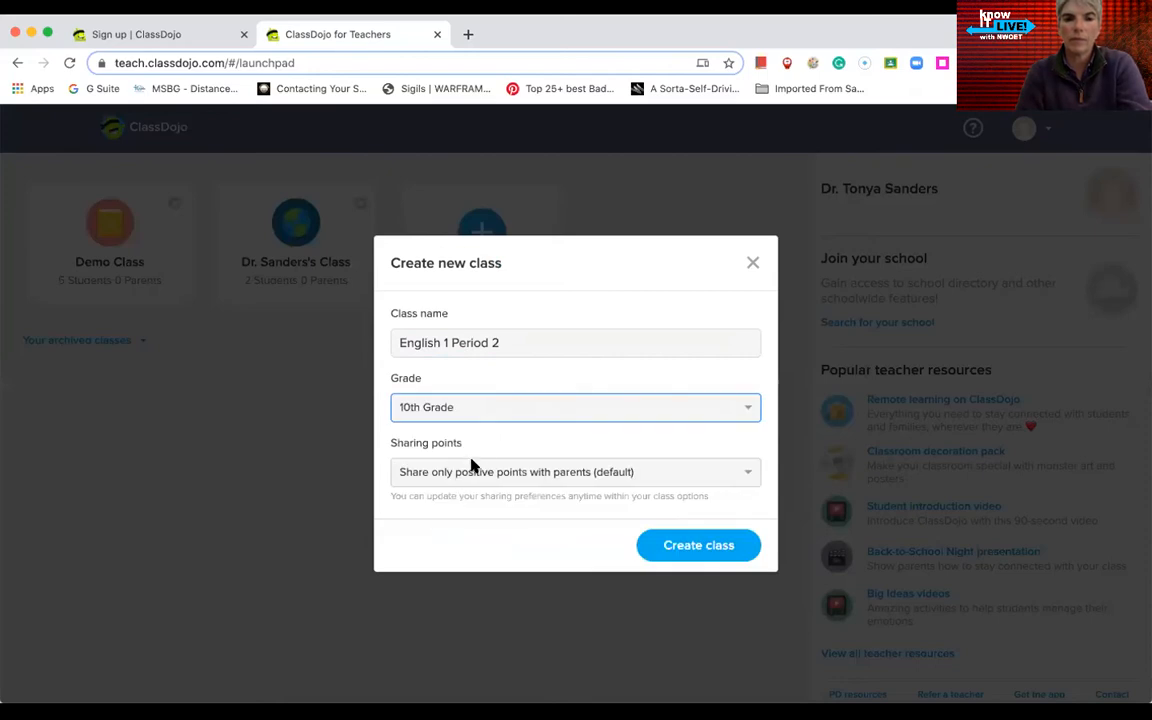
{"action": "left_click", "coordinate": [634, 471]}
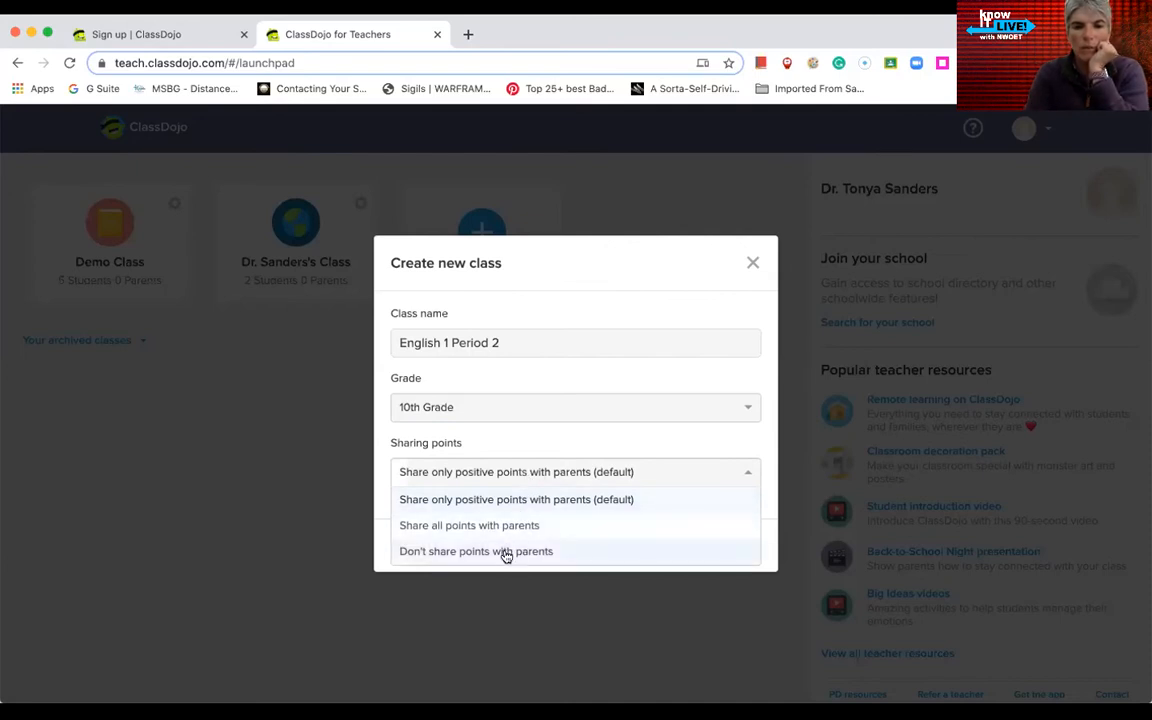
{"action": "left_click", "coordinate": [507, 473]}
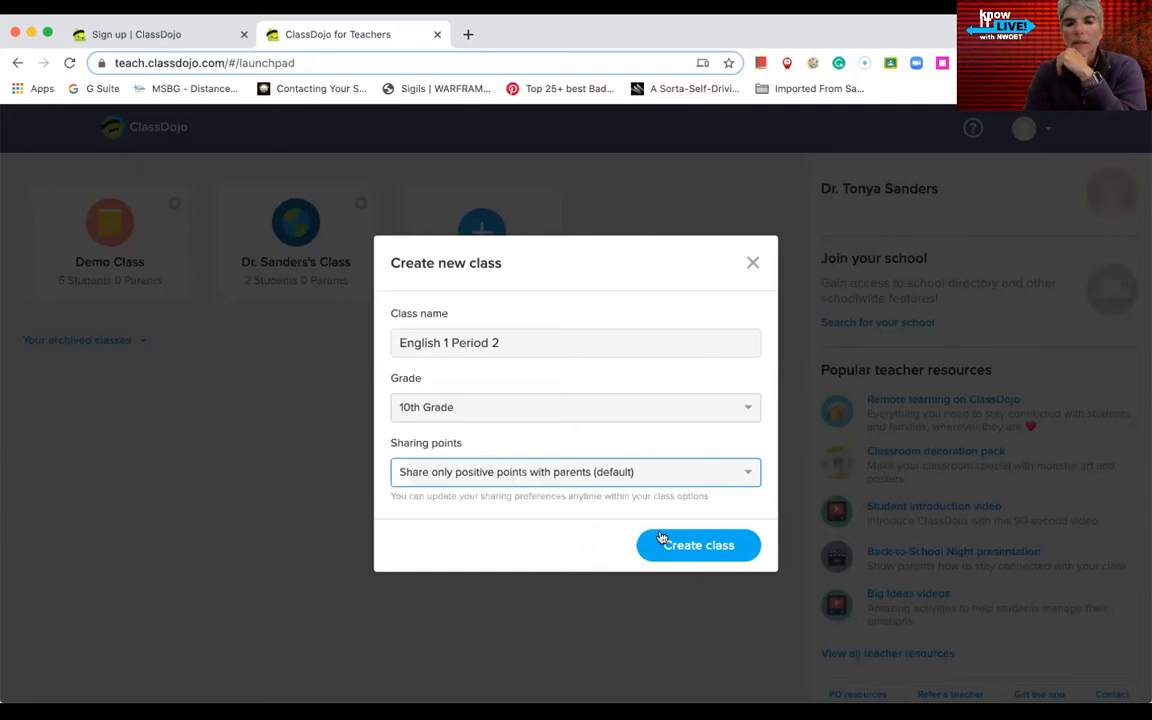
{"action": "left_click", "coordinate": [707, 545]}
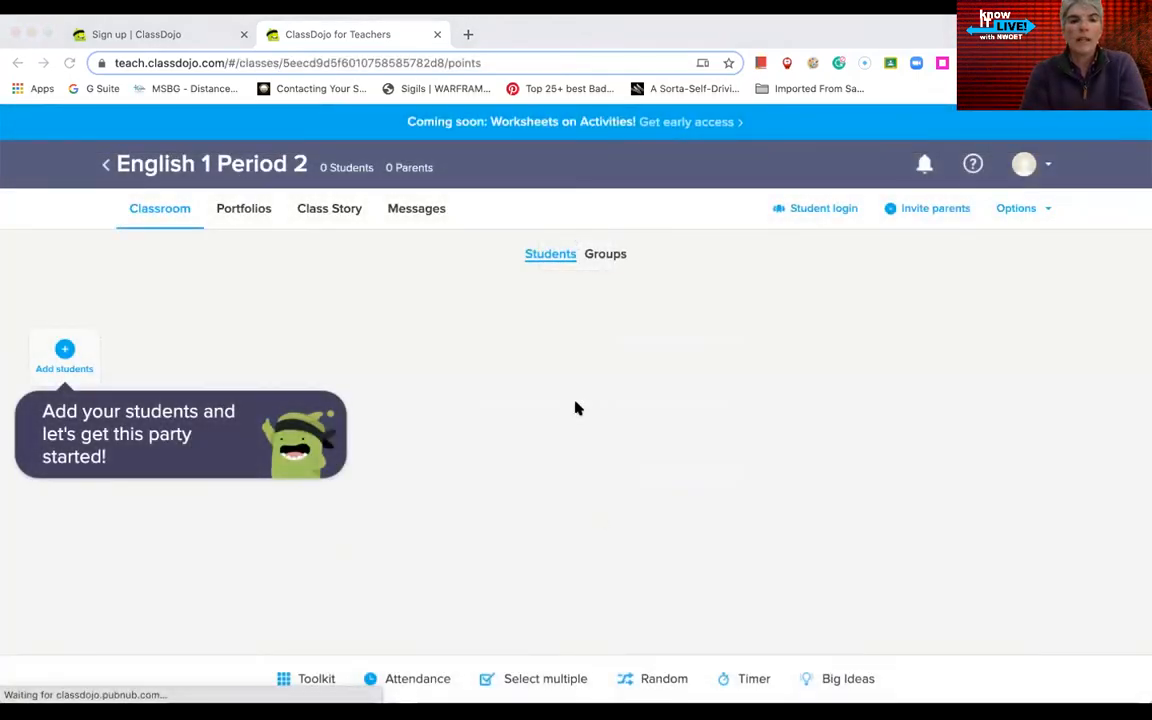
Step: Enter three students' full names, fixing a mistyped surname, and save them to the roster
{"action": "left_click", "coordinate": [63, 350]}
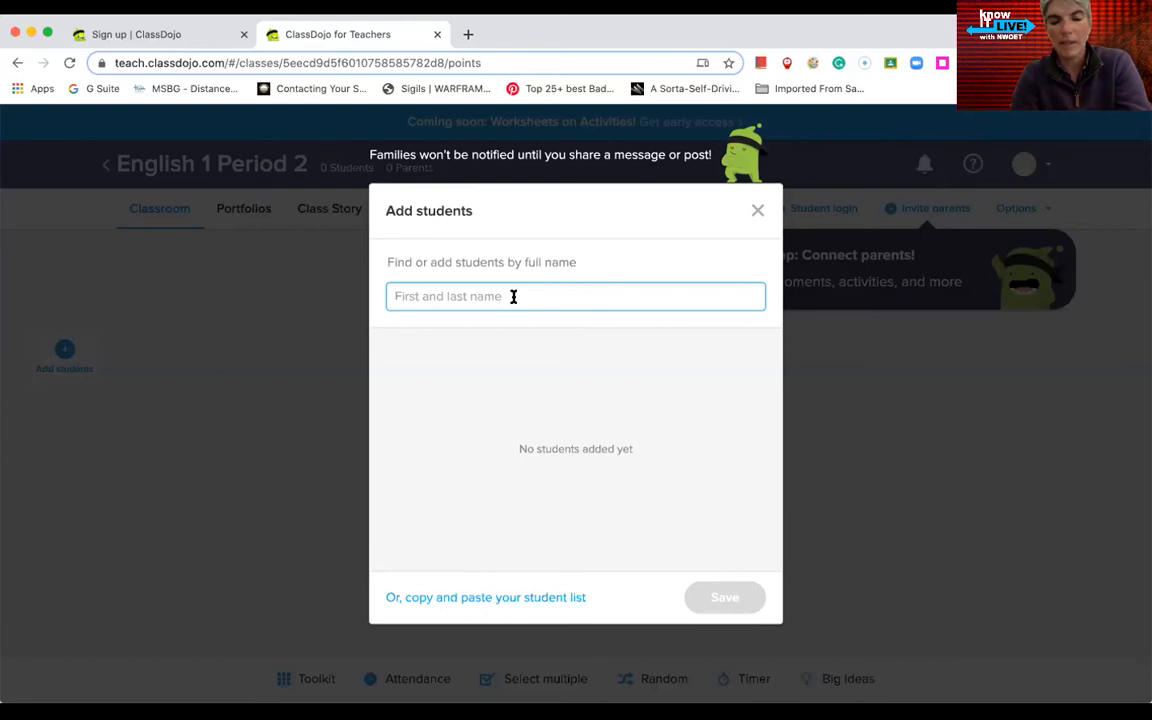
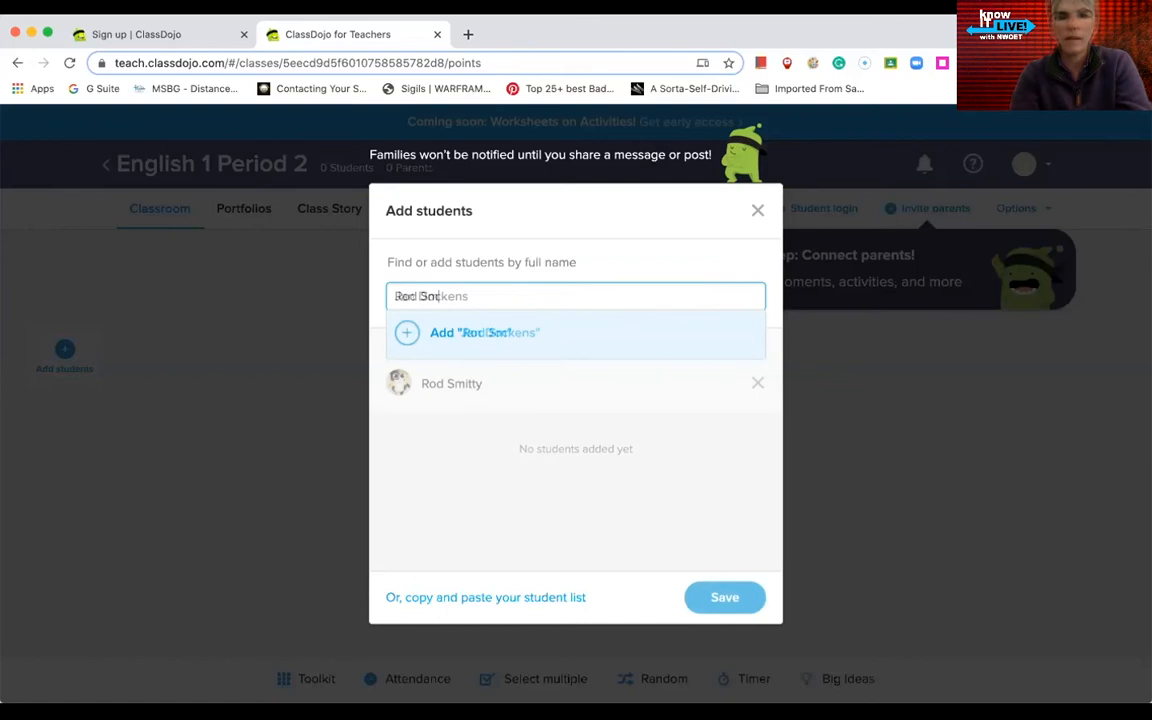
{"action": "key", "text": "Return"}
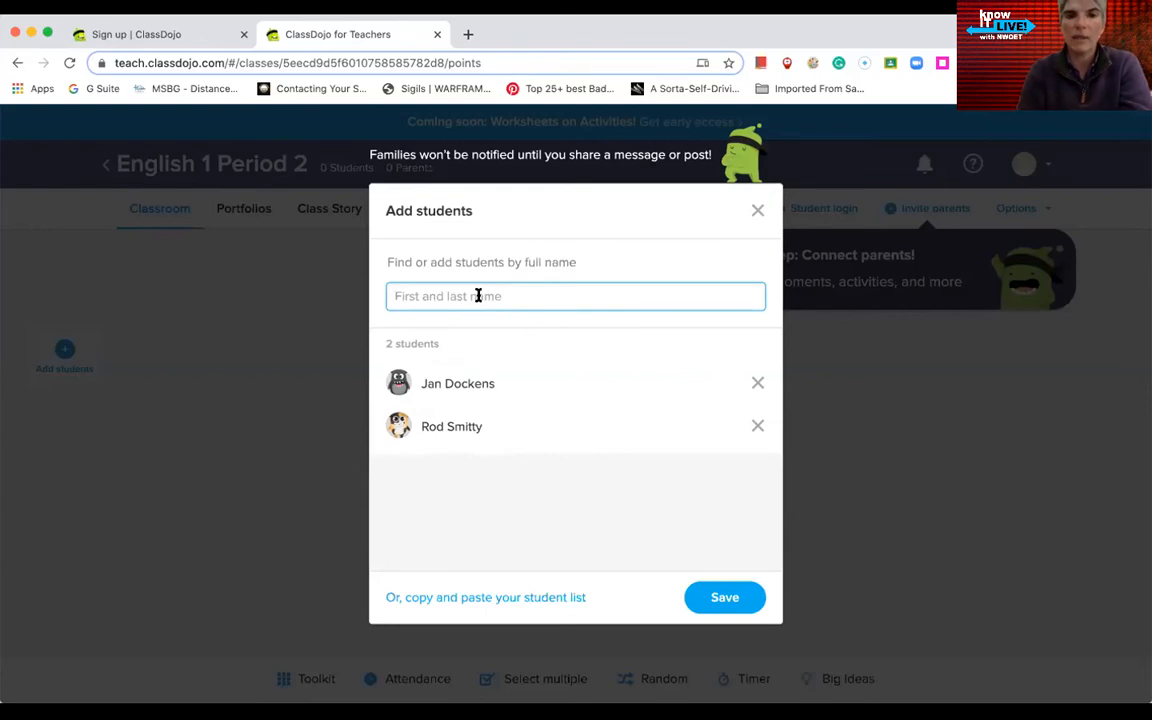
{"action": "key", "text": "Return"}
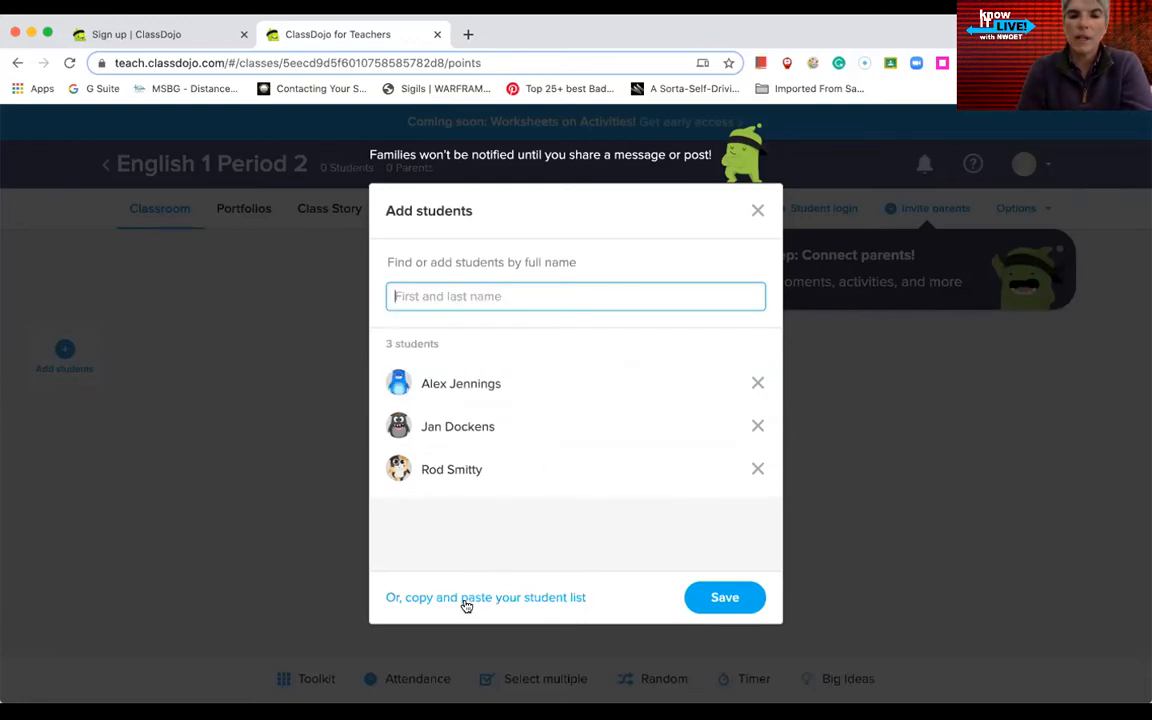
{"action": "left_click", "coordinate": [720, 604]}
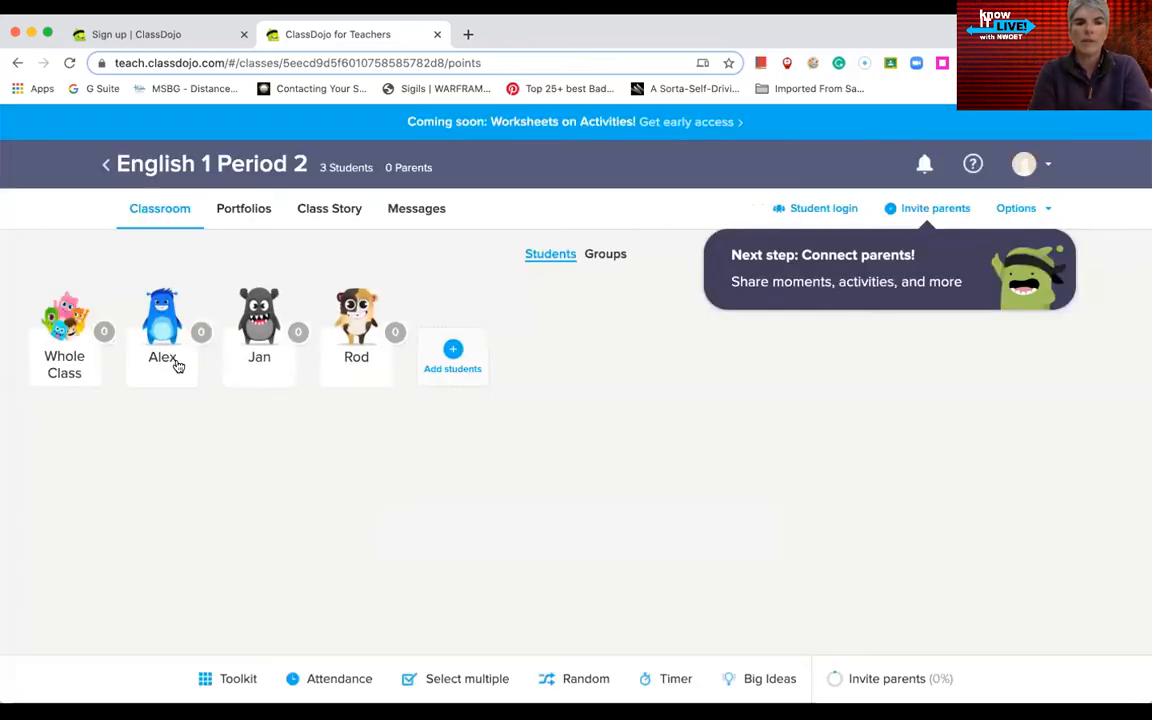
{"action": "left_click", "coordinate": [100, 340]}
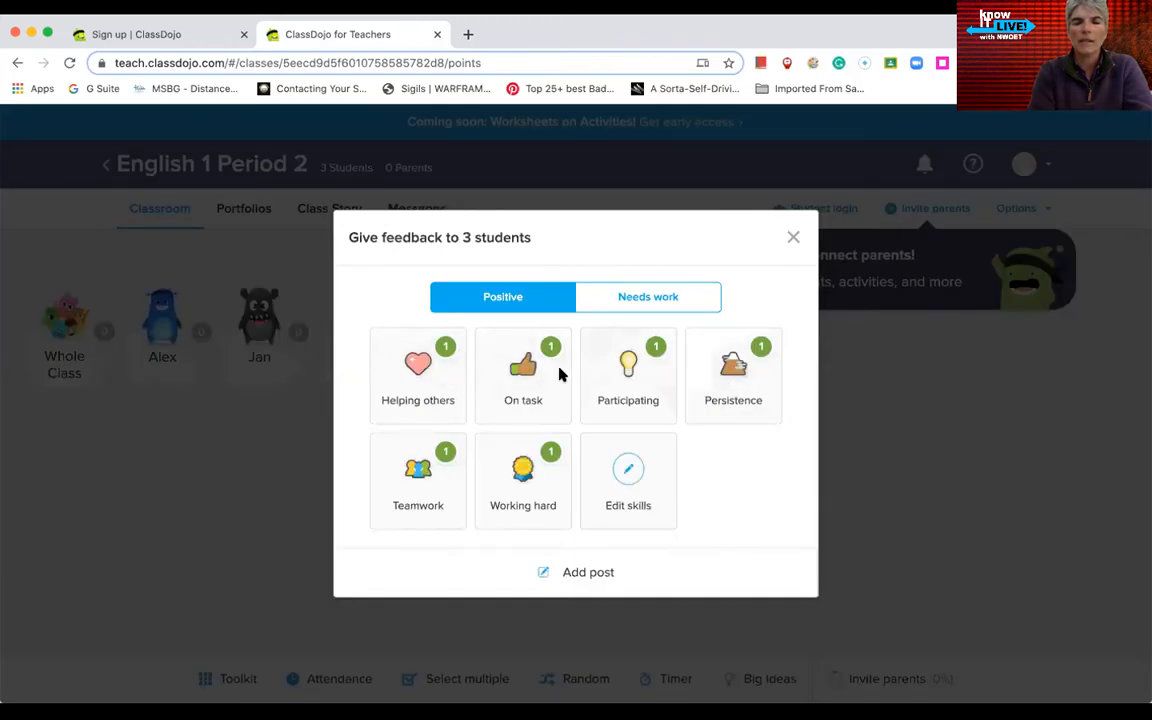
{"action": "left_click", "coordinate": [675, 298]}
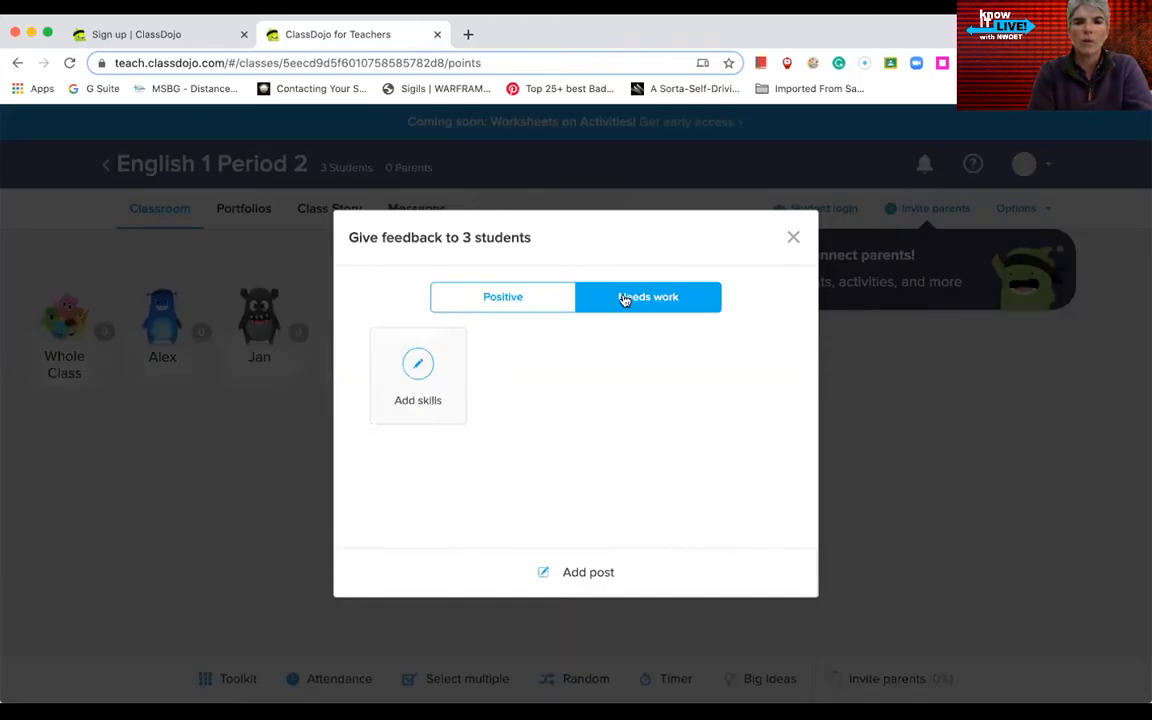
{"action": "left_click", "coordinate": [503, 300]}
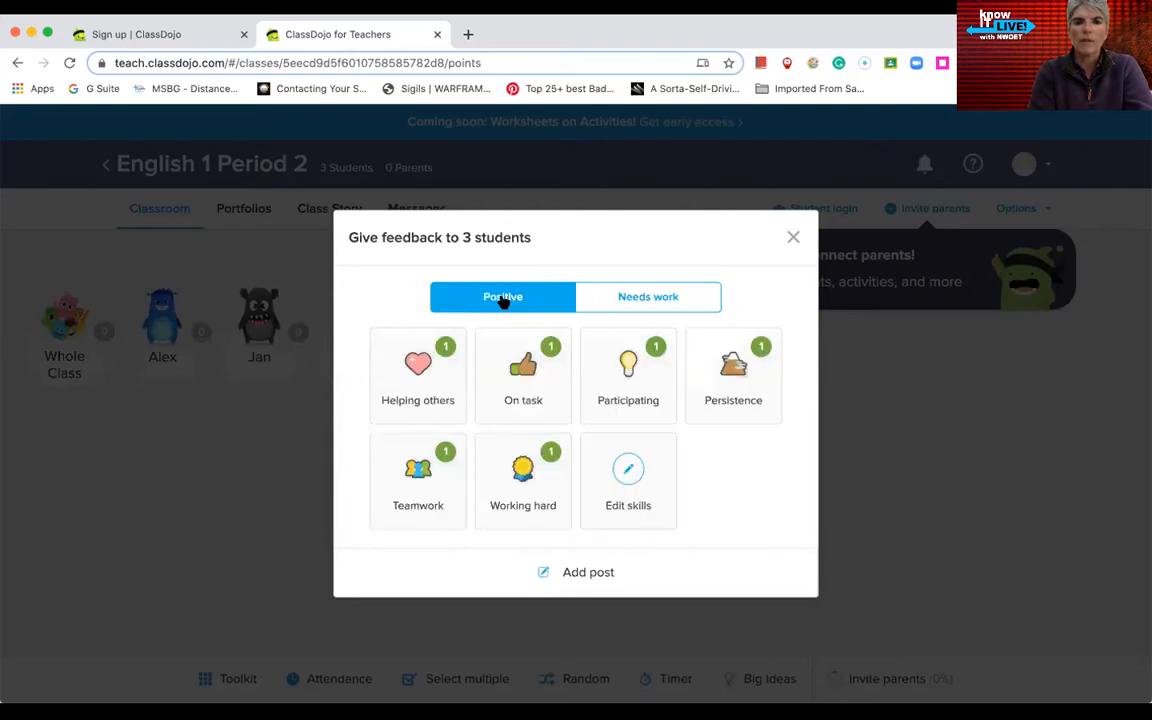
{"action": "left_click", "coordinate": [629, 480]}
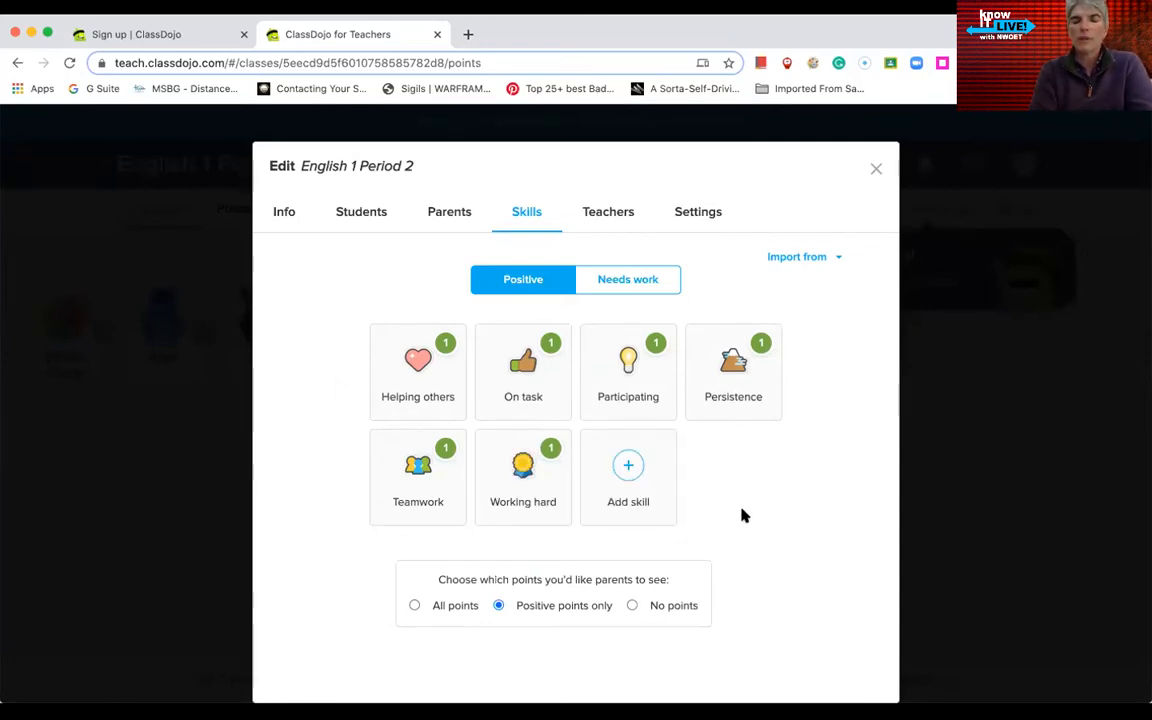
{"action": "left_click", "coordinate": [628, 468]}
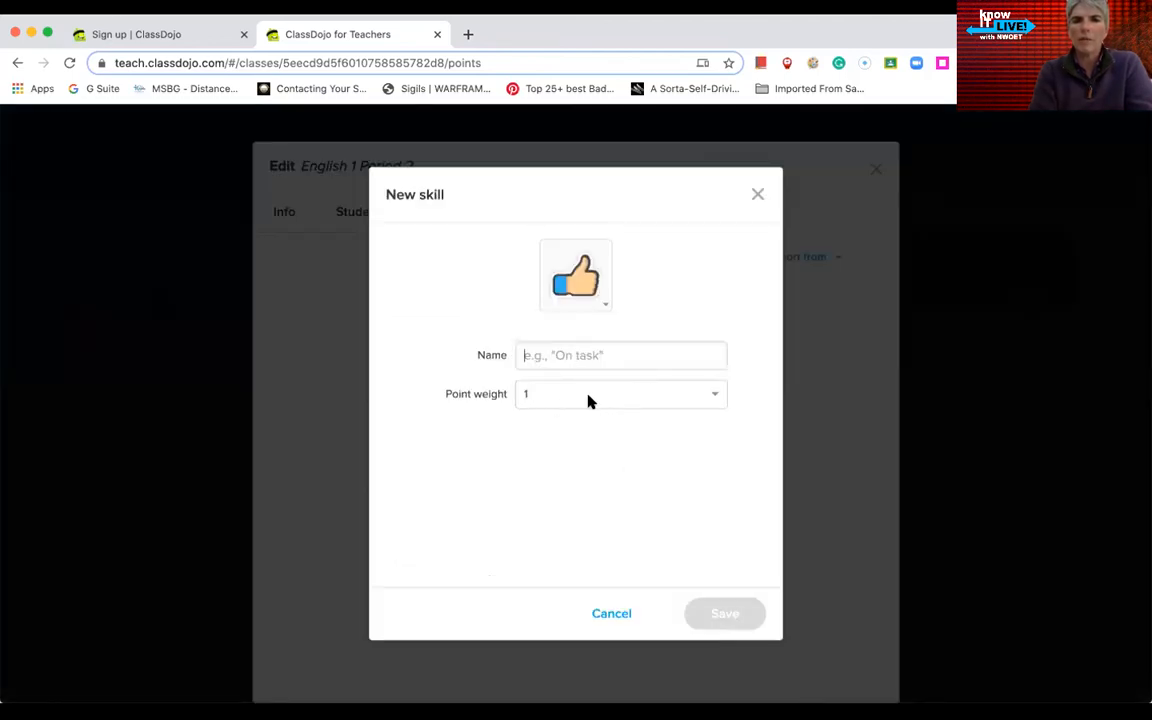
{"action": "left_click", "coordinate": [611, 614]}
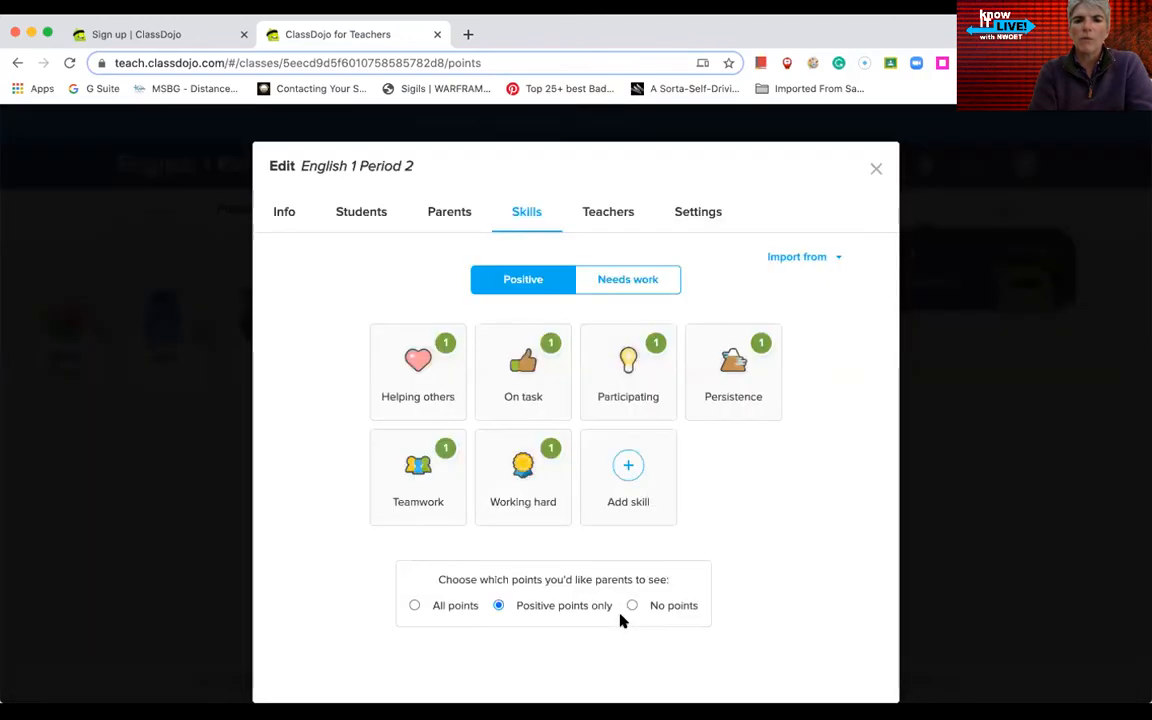
{"action": "left_click", "coordinate": [654, 282]}
{"action": "left_click", "coordinate": [412, 362]}
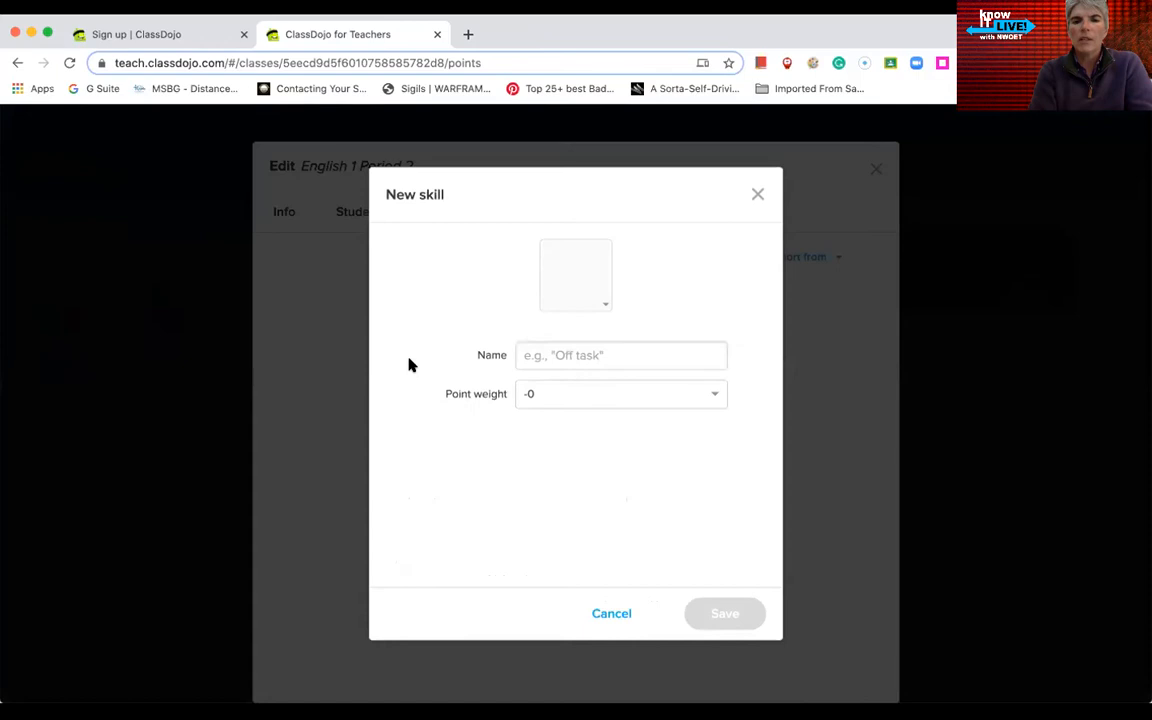
{"action": "left_click", "coordinate": [601, 306]}
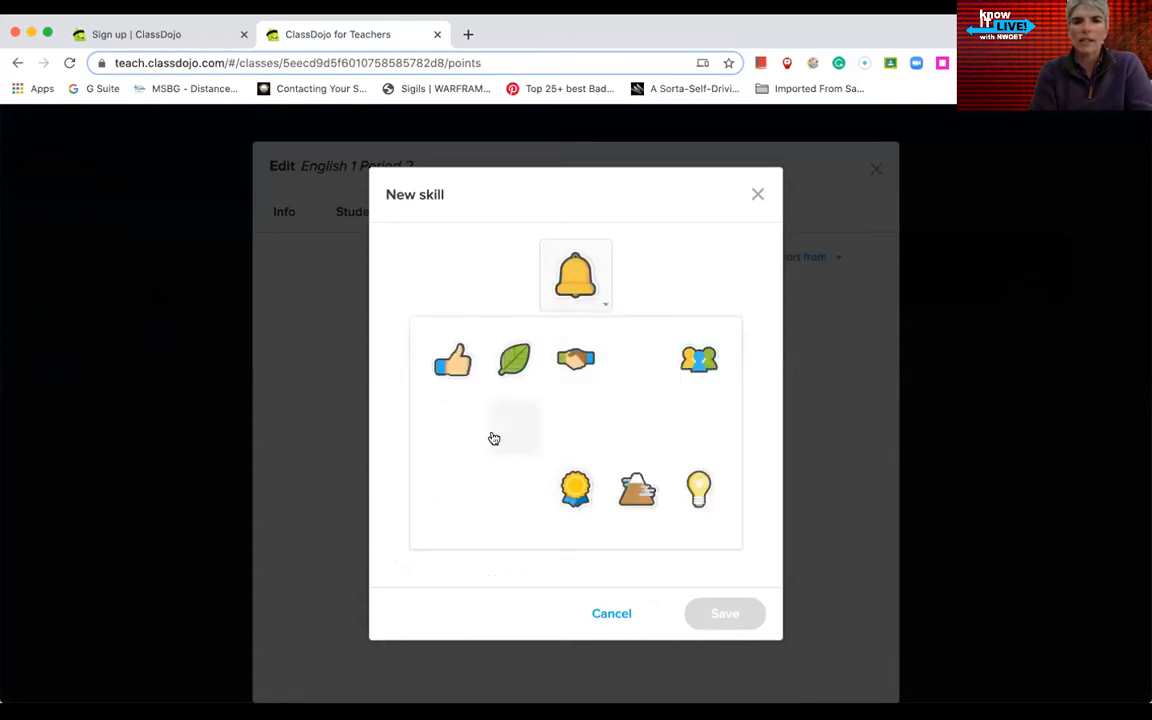
{"action": "left_click", "coordinate": [609, 616]}
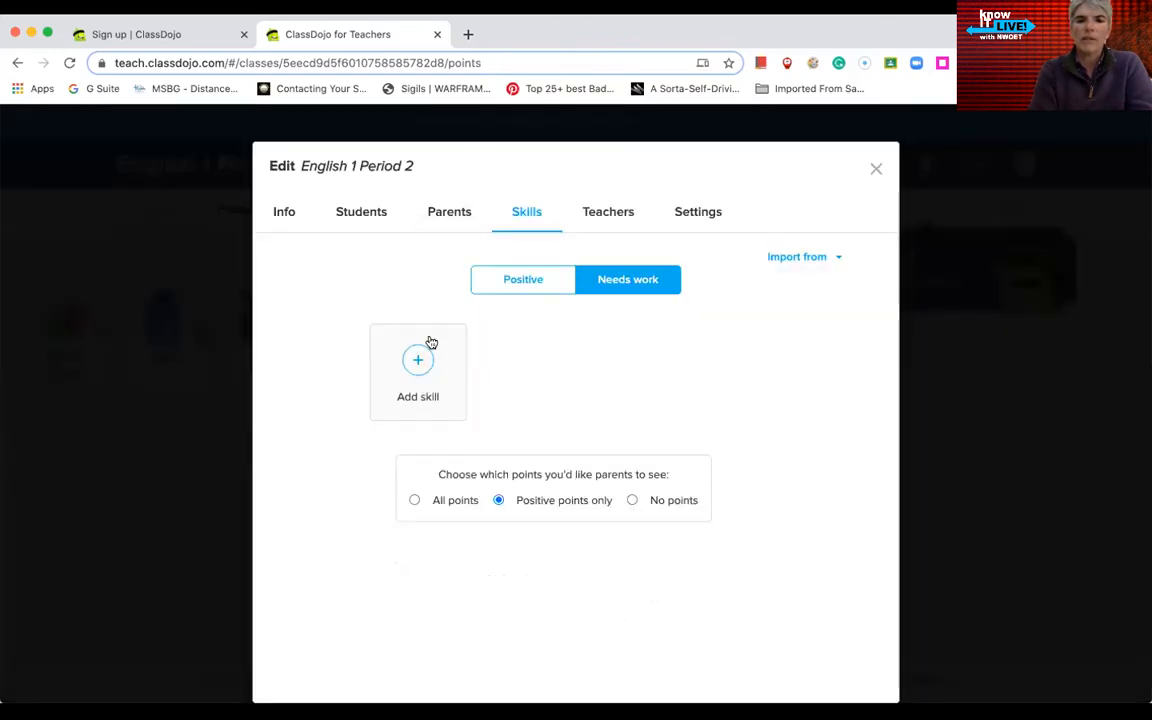
{"action": "left_click", "coordinate": [876, 170]}
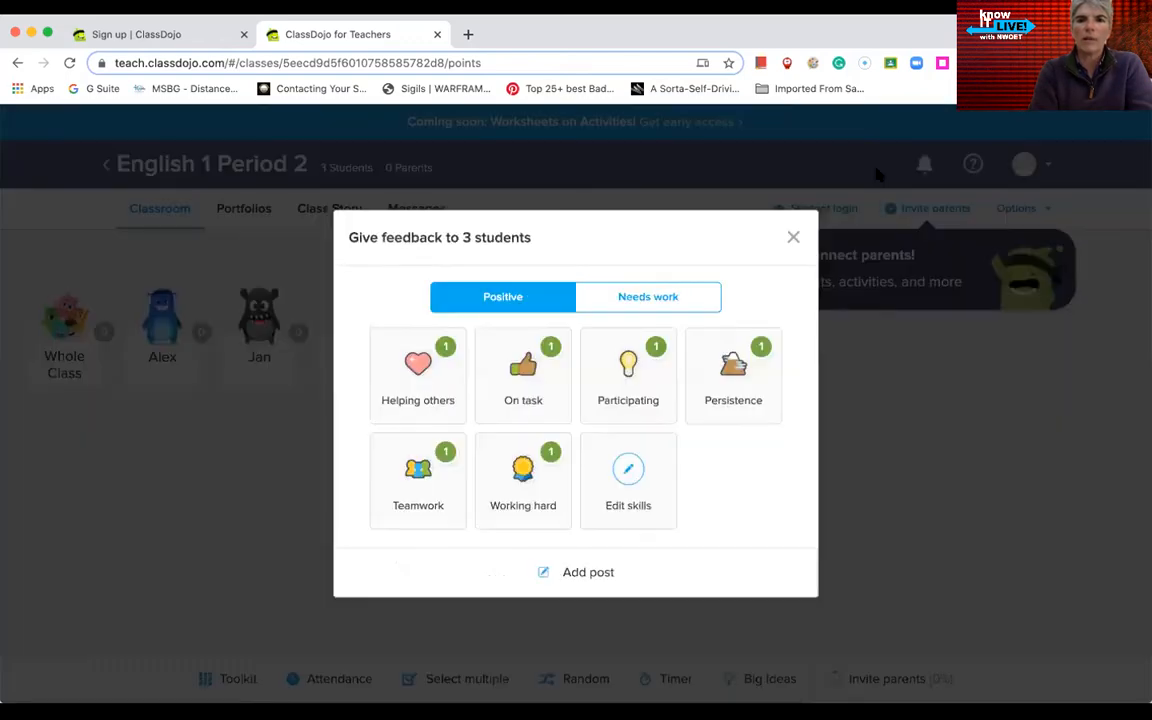
{"action": "left_click", "coordinate": [790, 237]}
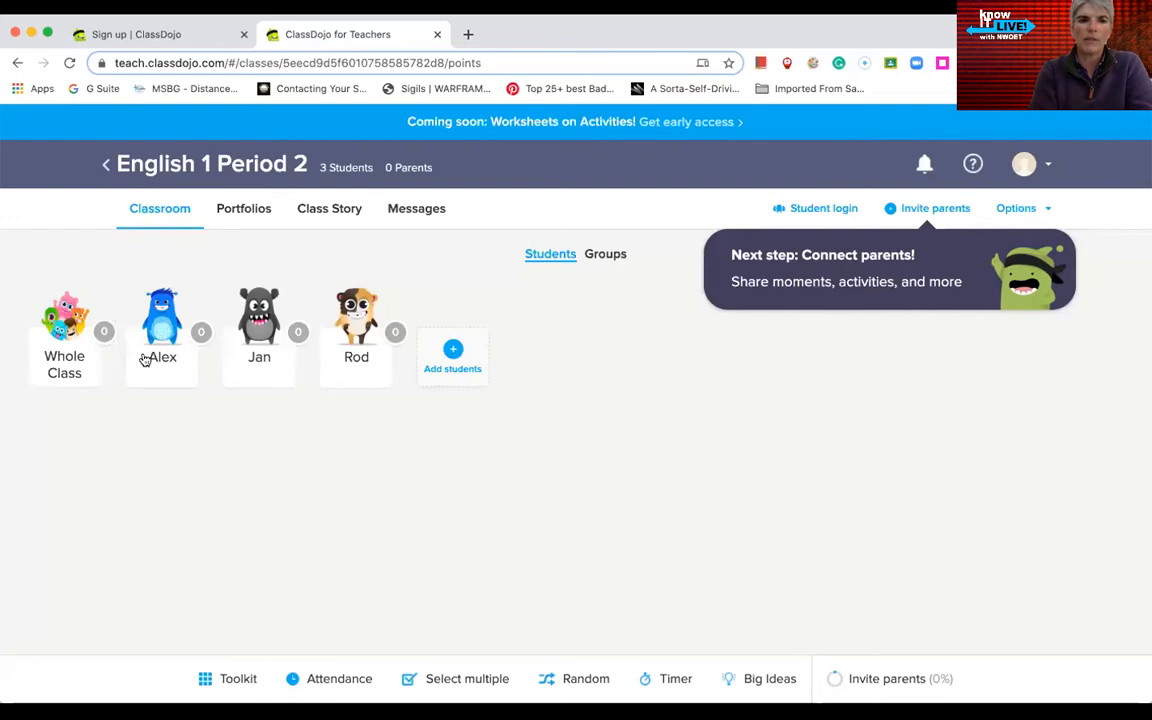
Step: Give the first student an On task point with a parent note that they've been doing very well
{"action": "left_click", "coordinate": [150, 312]}
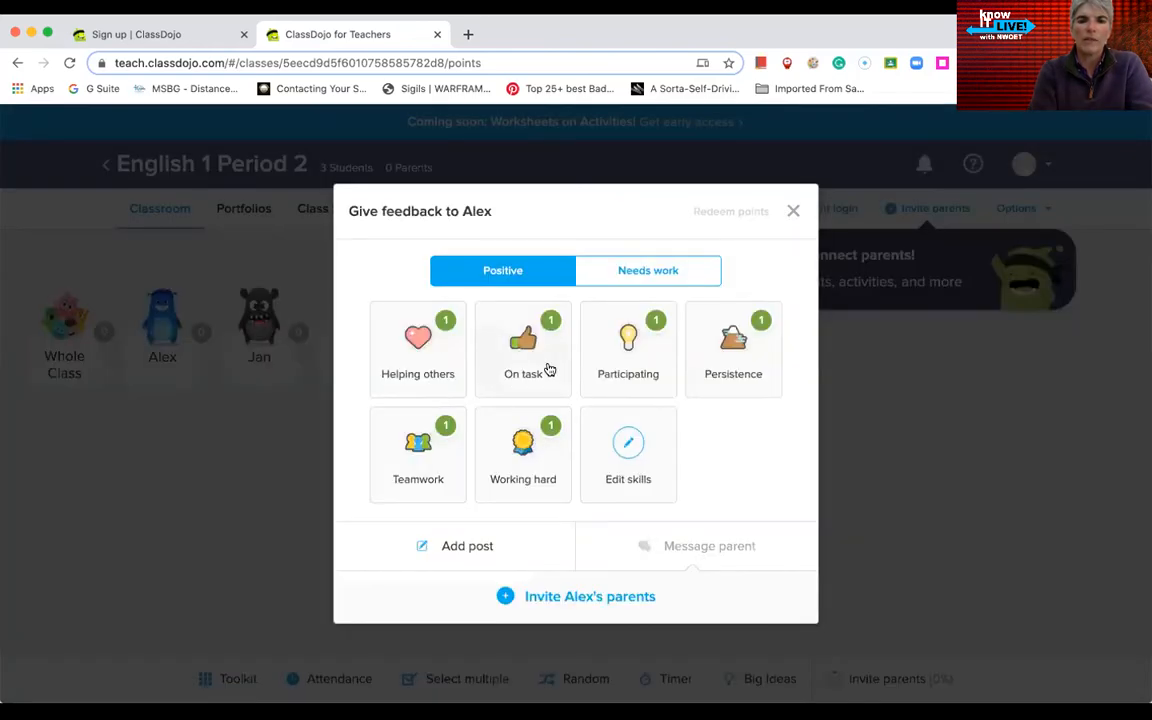
{"action": "left_click", "coordinate": [540, 365]}
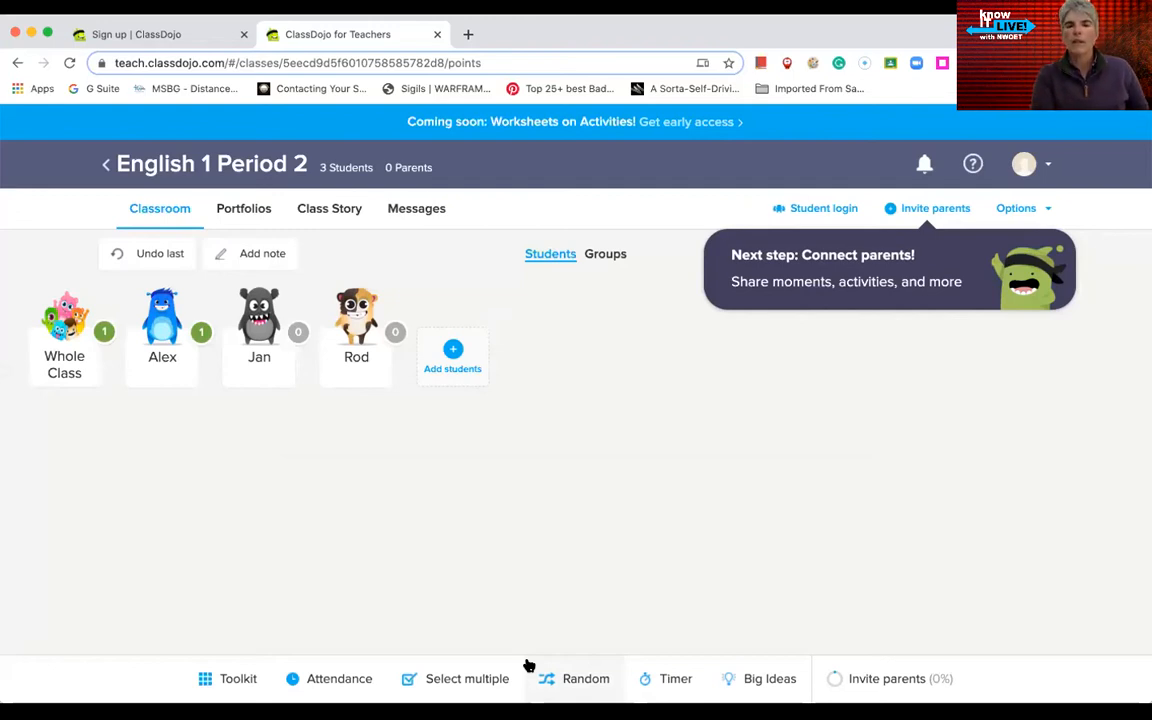
{"action": "left_click", "coordinate": [263, 251]}
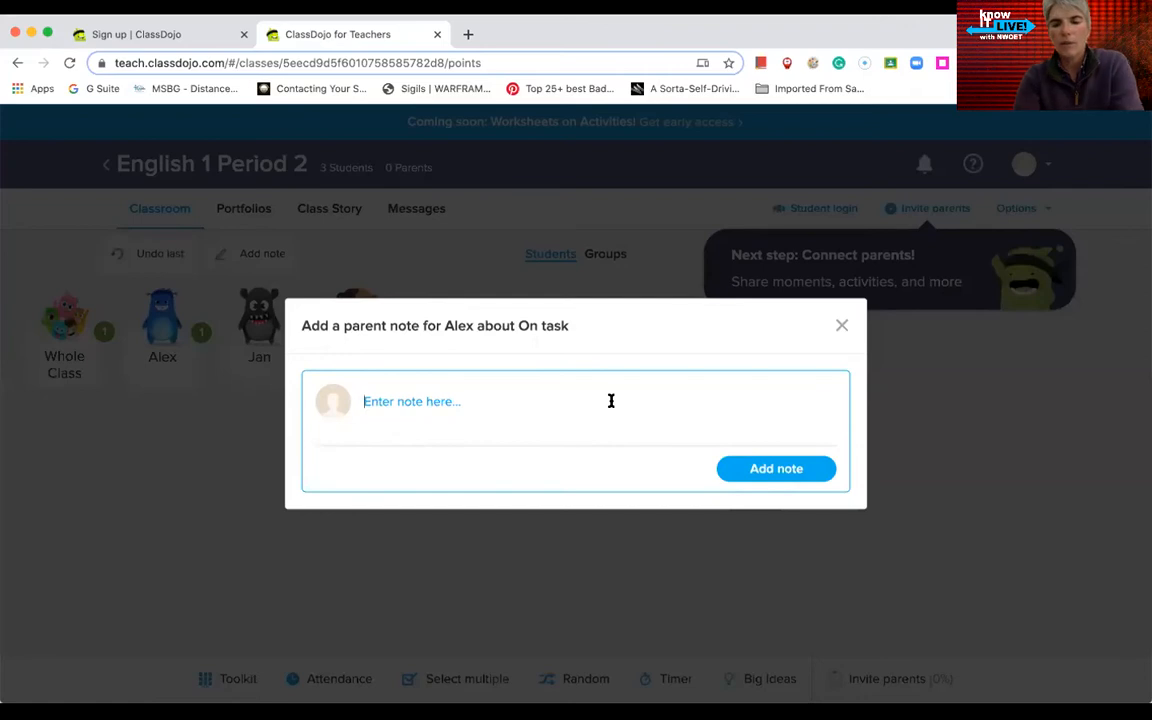
{"action": "type", "text": "Alex has been doing v"}
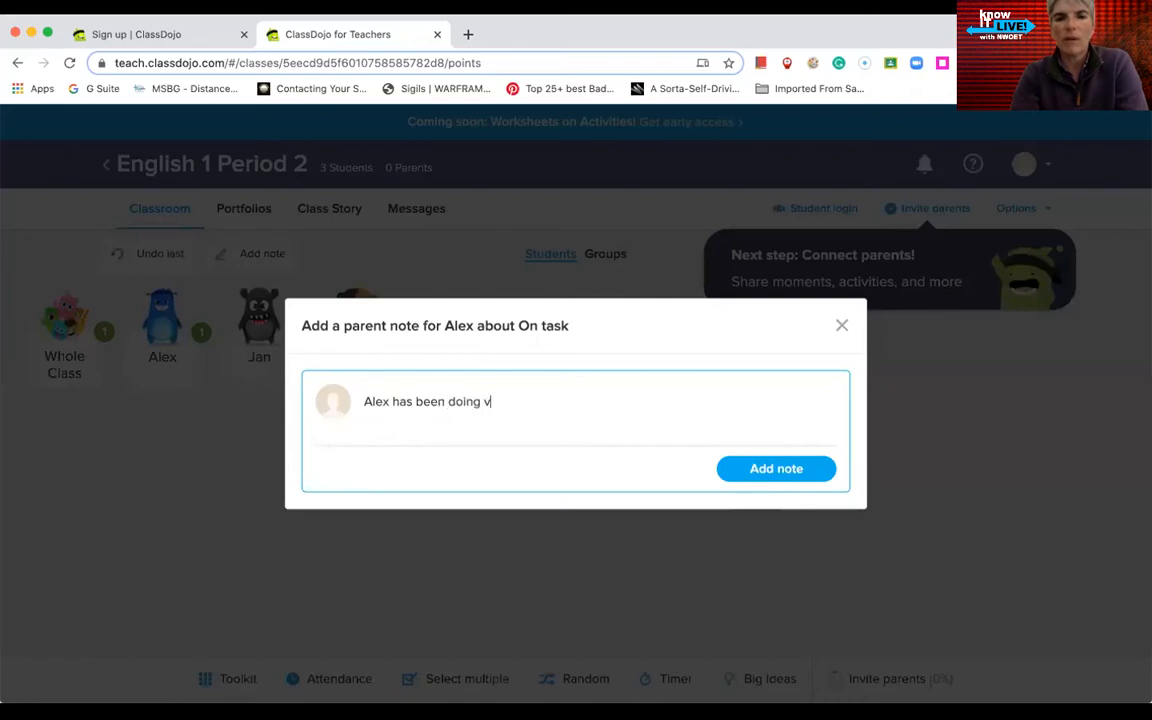
{"action": "type", "text": "ery well."}
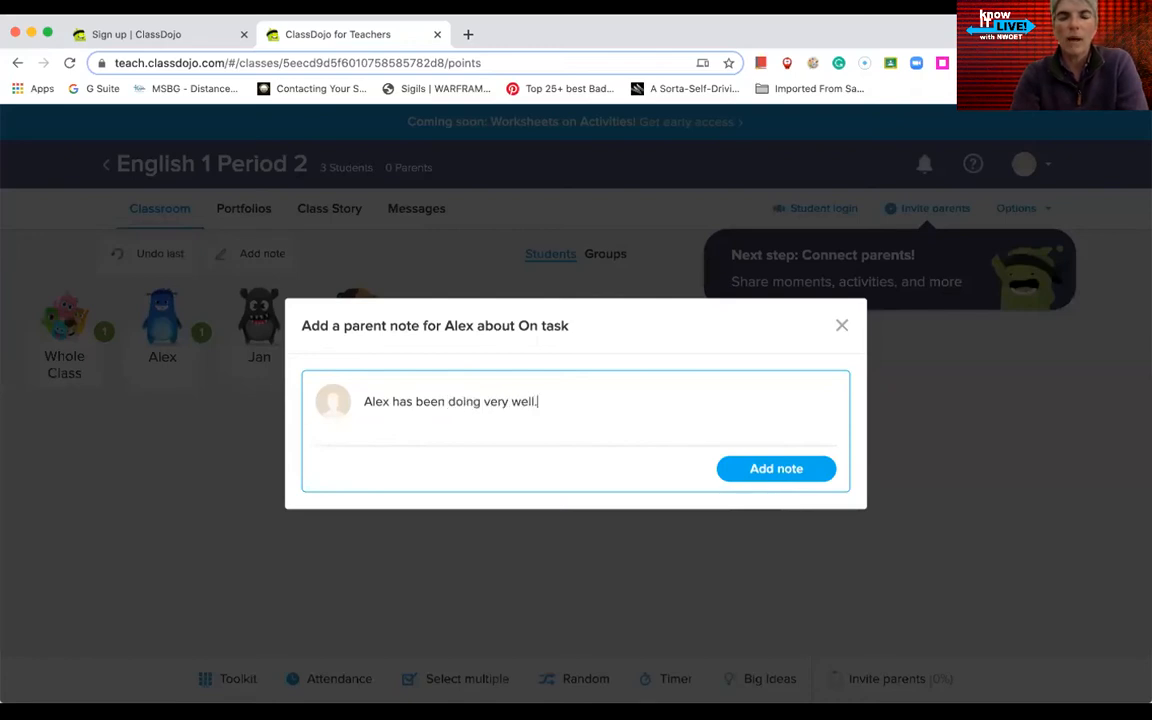
{"action": "left_click", "coordinate": [810, 469]}
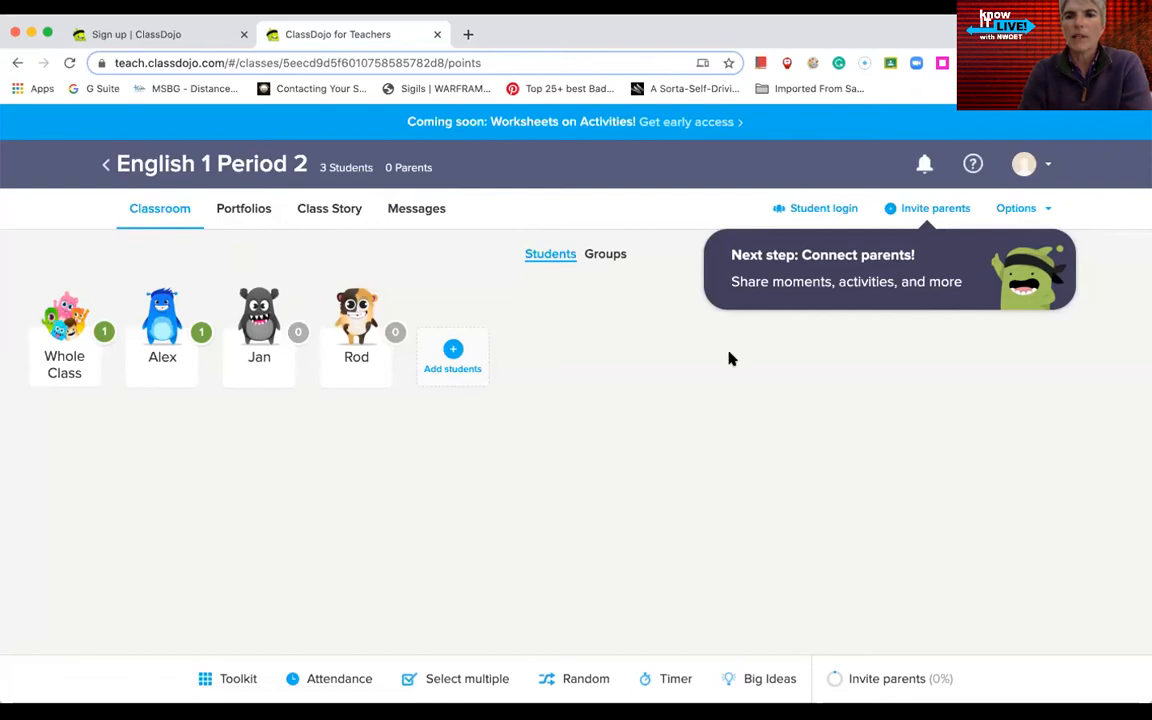
{"action": "left_click", "coordinate": [815, 210]}
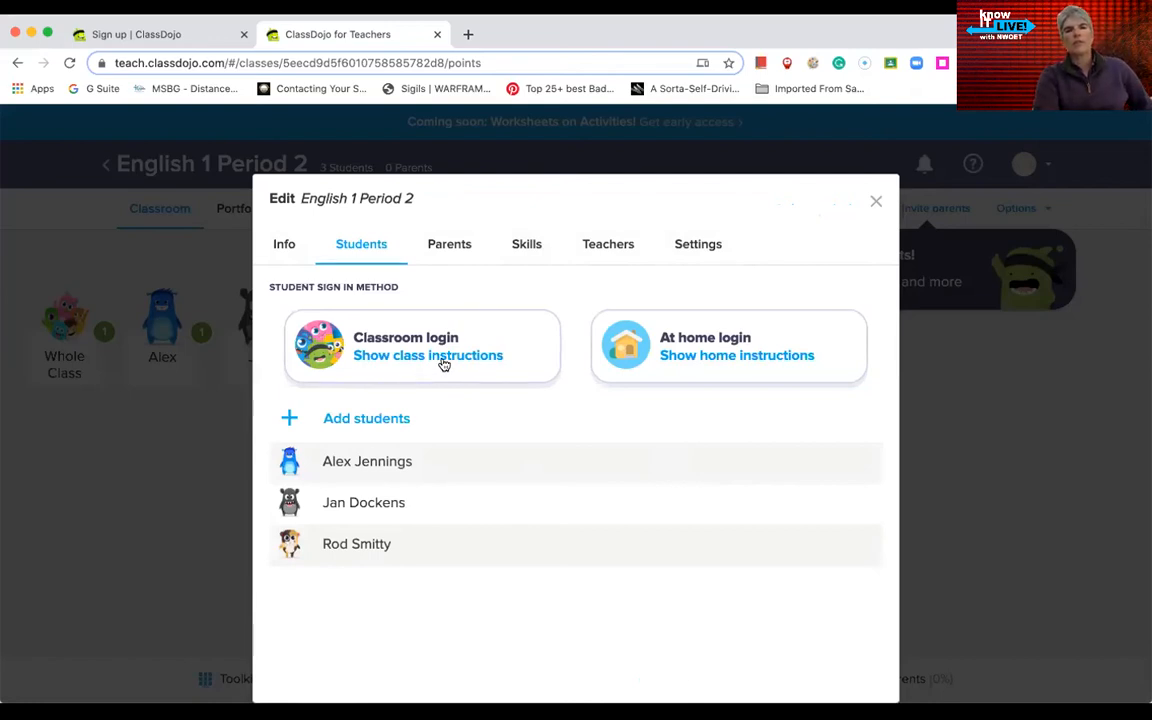
{"action": "left_click", "coordinate": [726, 353]}
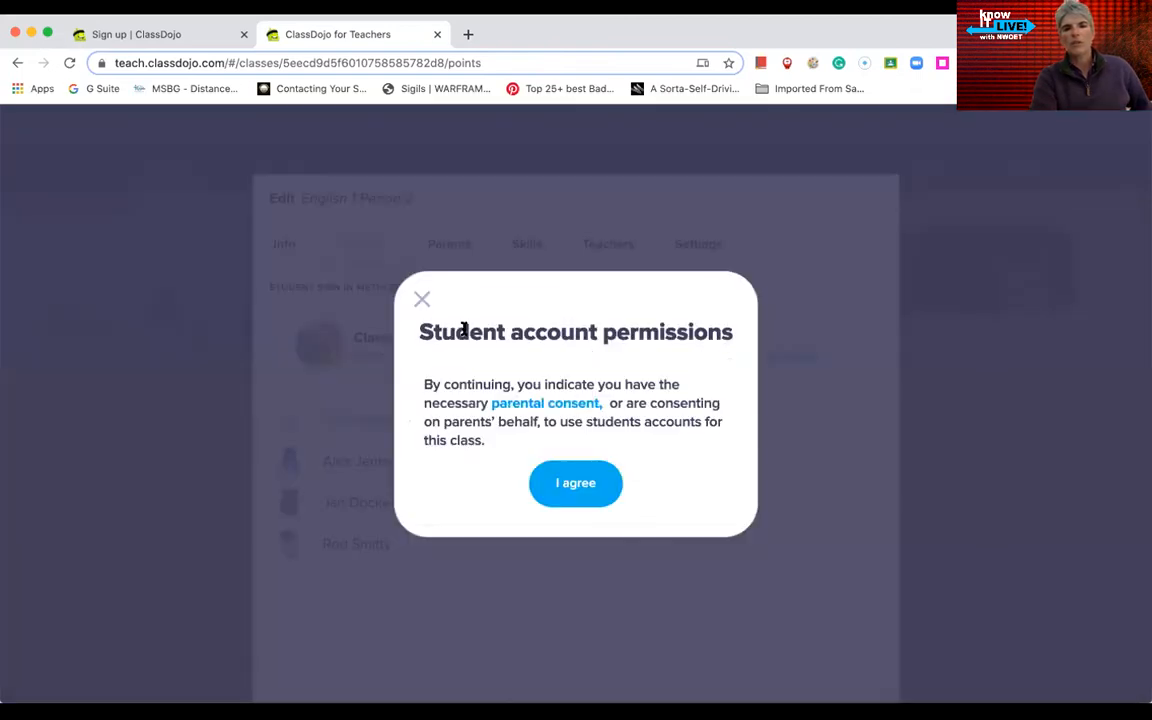
{"action": "left_click", "coordinate": [582, 484]}
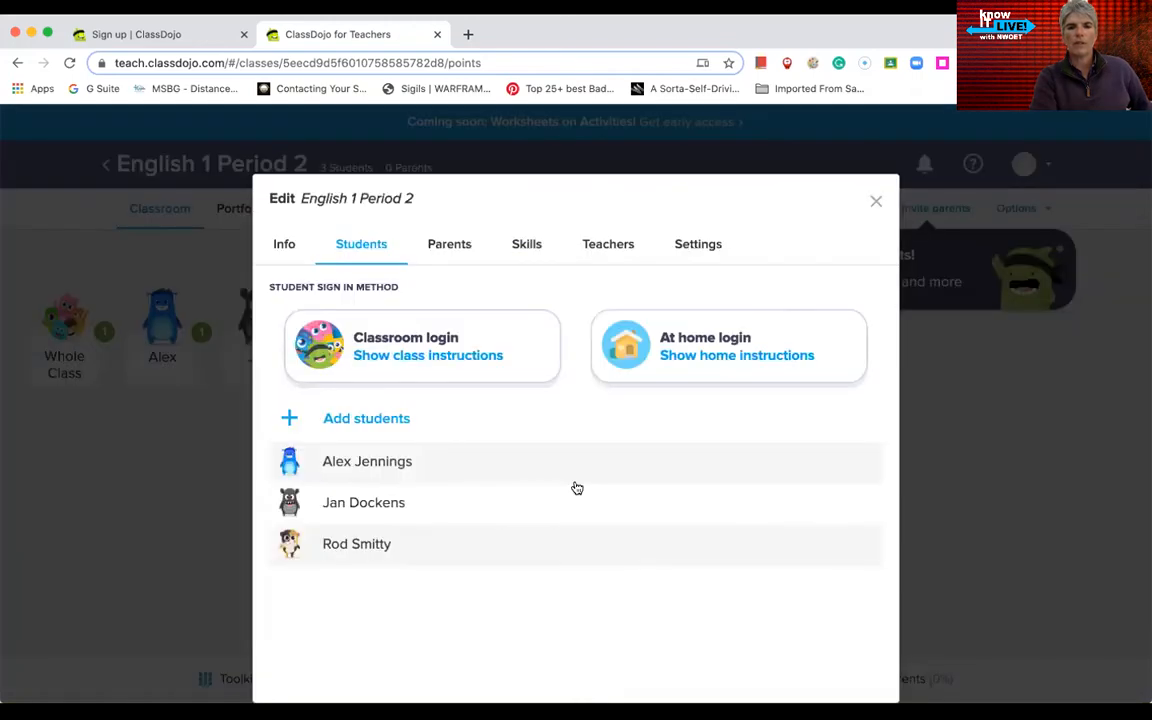
{"action": "left_click", "coordinate": [678, 358]}
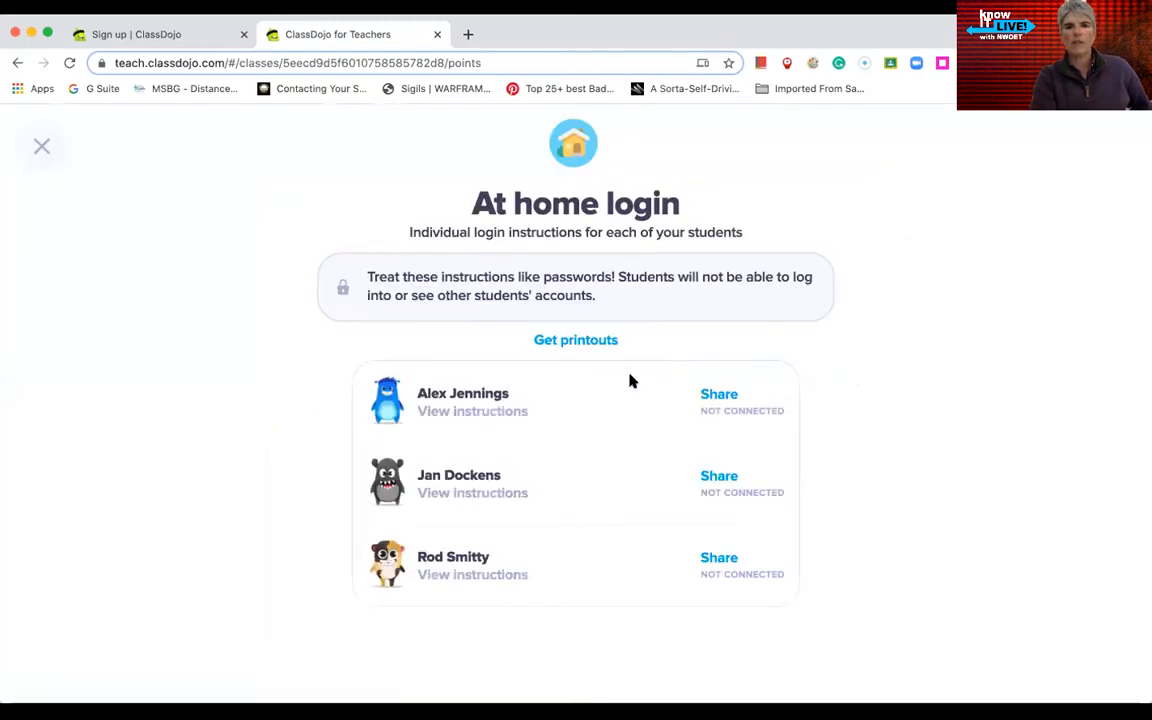
{"action": "left_click", "coordinate": [40, 147]}
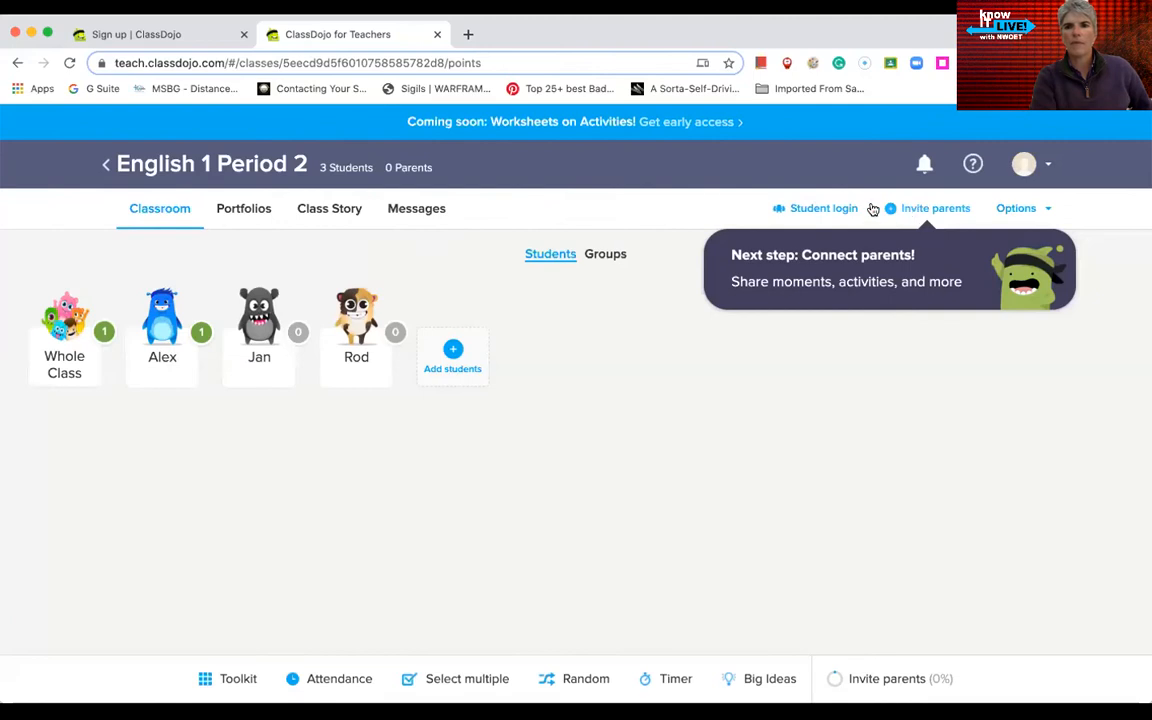
{"action": "left_click", "coordinate": [826, 209]}
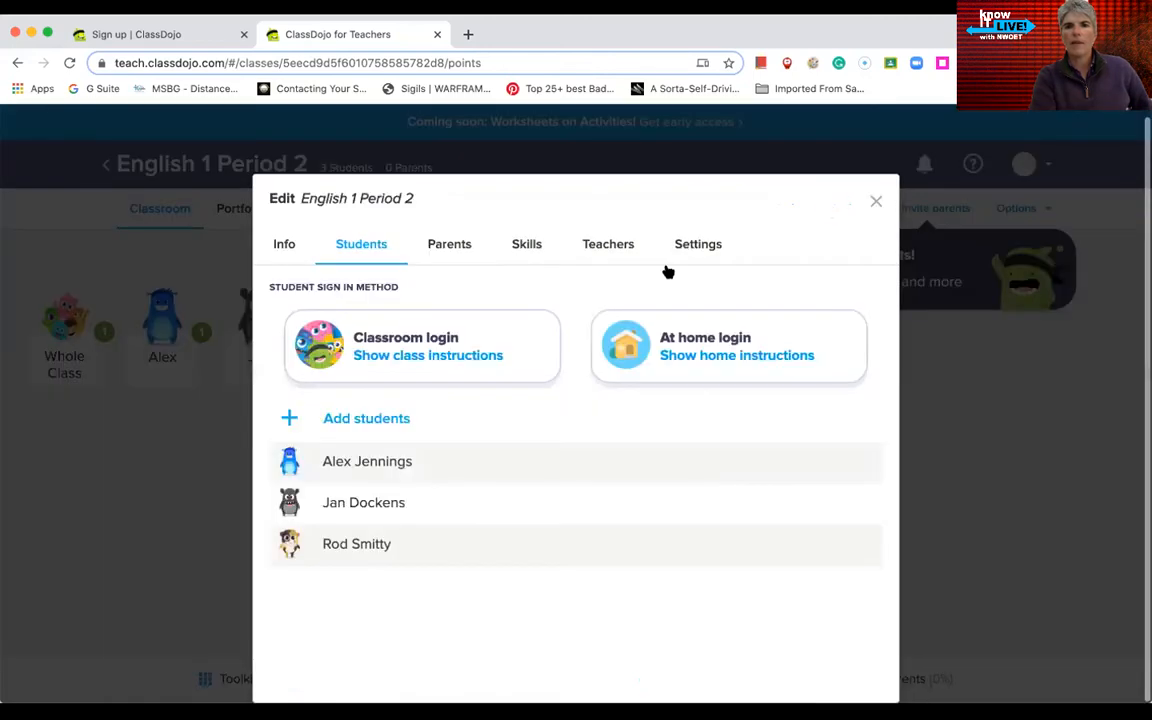
{"action": "left_click", "coordinate": [402, 356]}
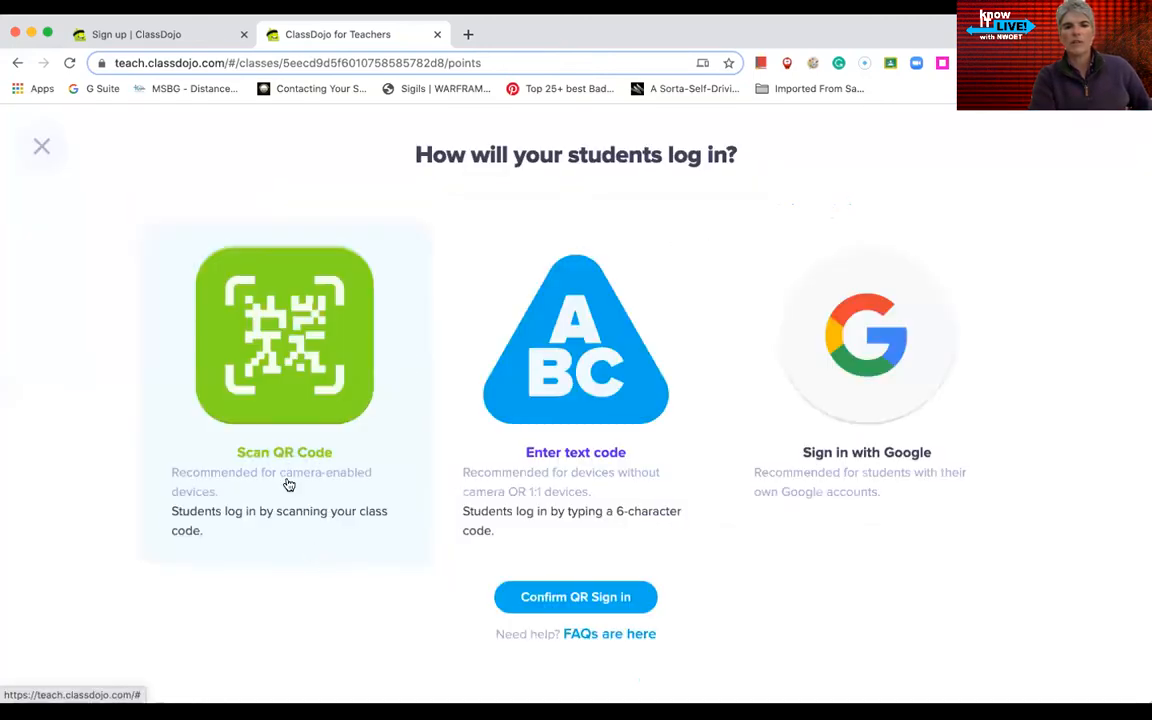
{"action": "left_click", "coordinate": [872, 396]}
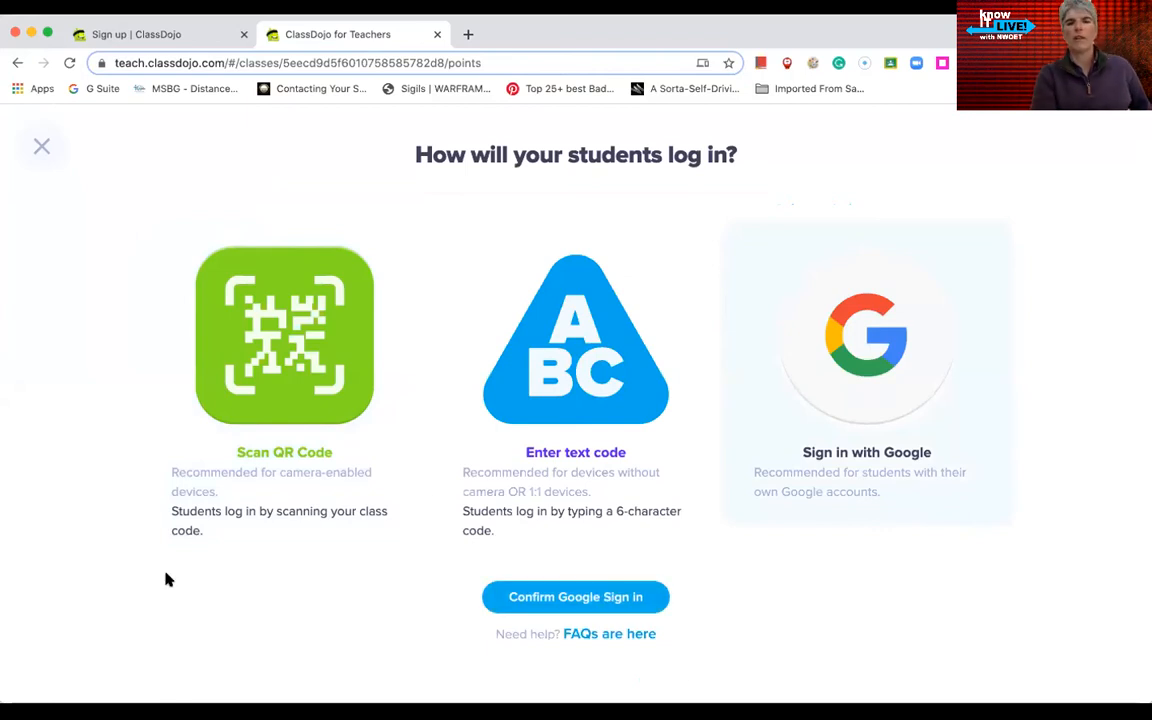
{"action": "left_click", "coordinate": [39, 150]}
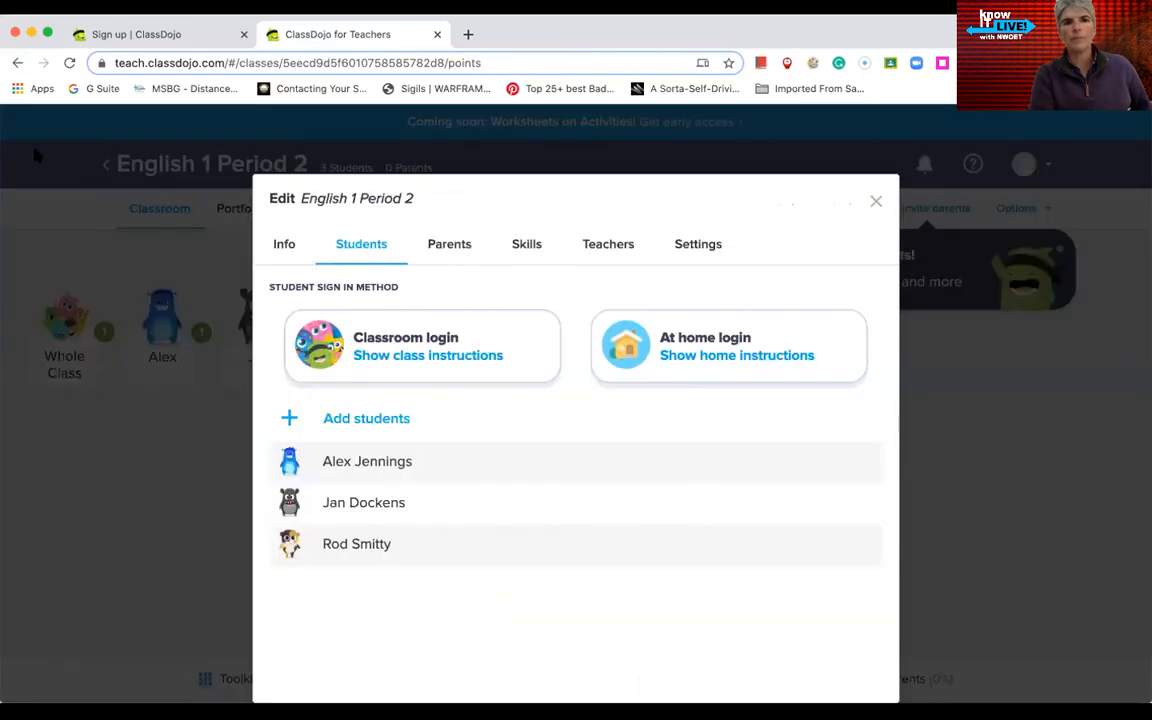
Step: Look over the parent contact fields for the first two students, then view the class's positive skills
{"action": "left_click", "coordinate": [873, 204]}
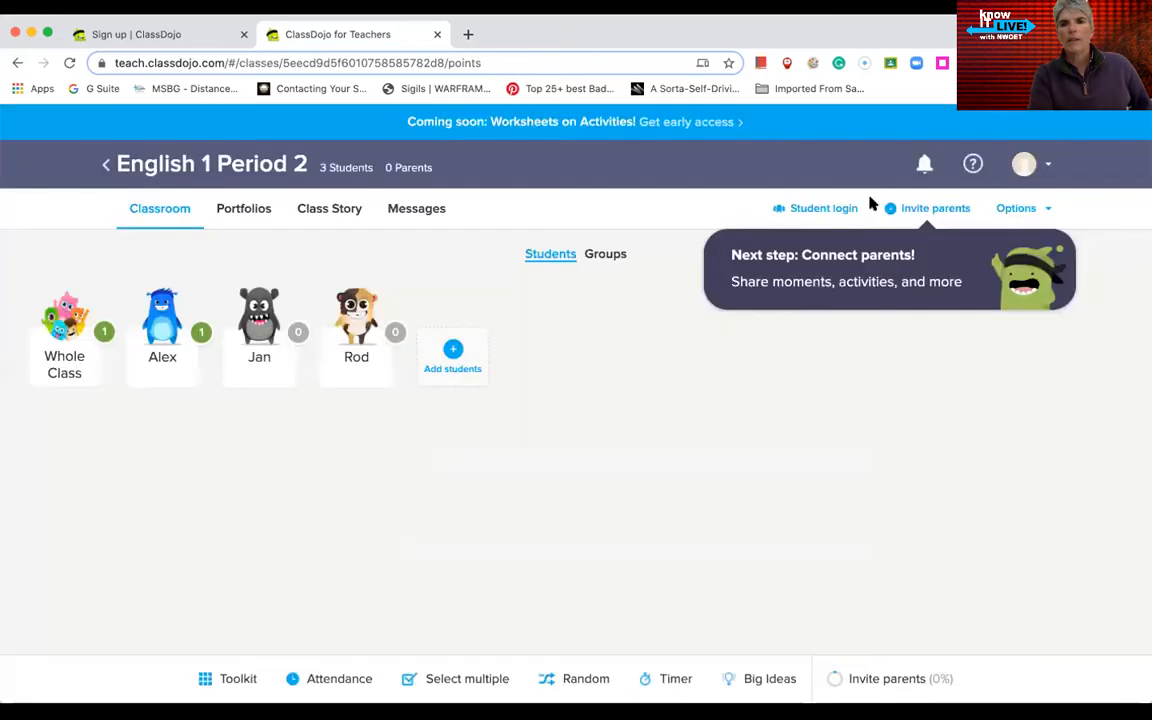
{"action": "left_click", "coordinate": [940, 209]}
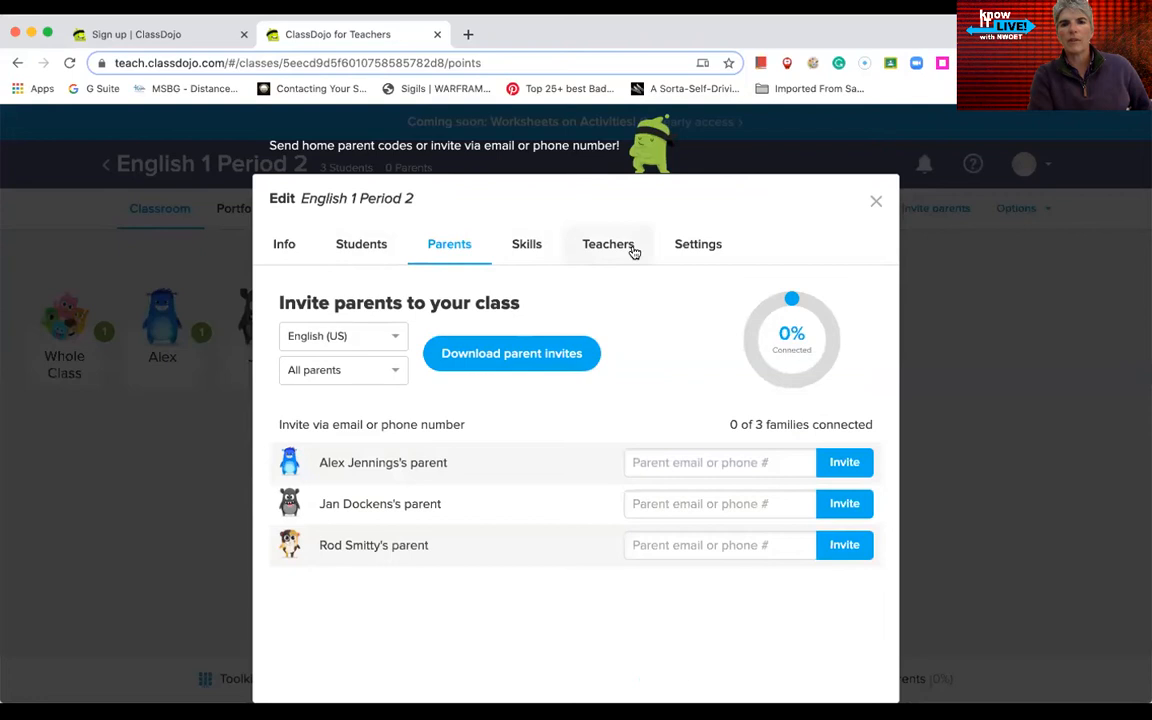
{"action": "left_click", "coordinate": [694, 467]}
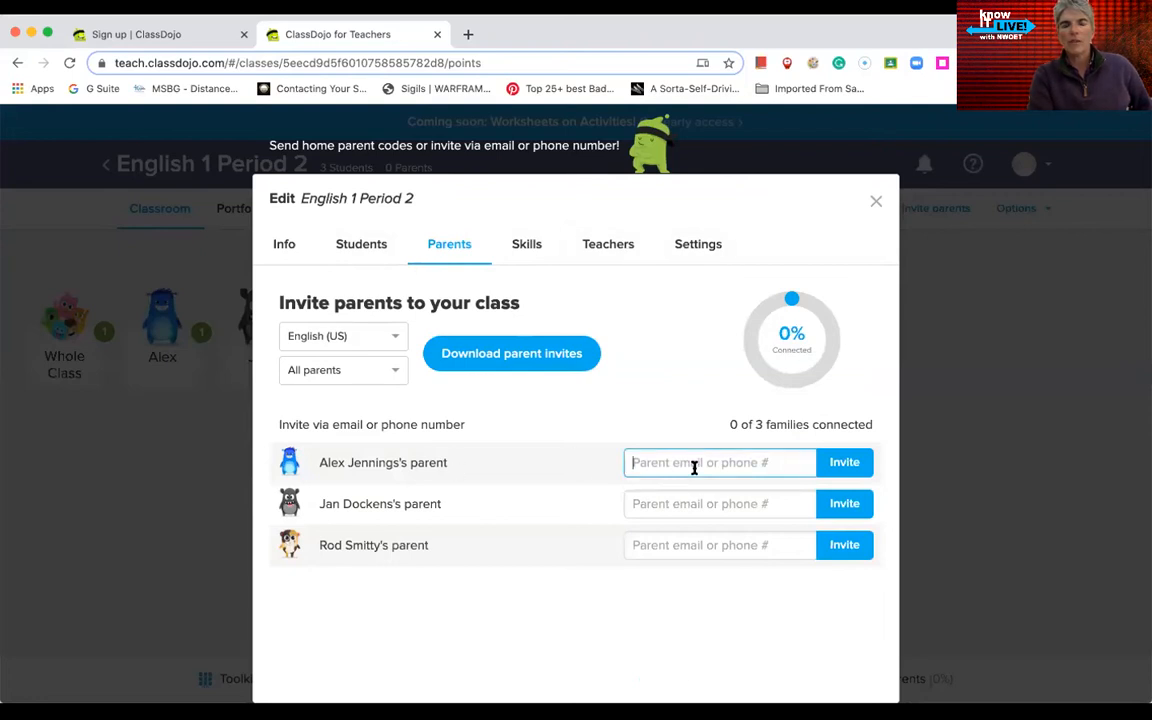
{"action": "left_click", "coordinate": [688, 503]}
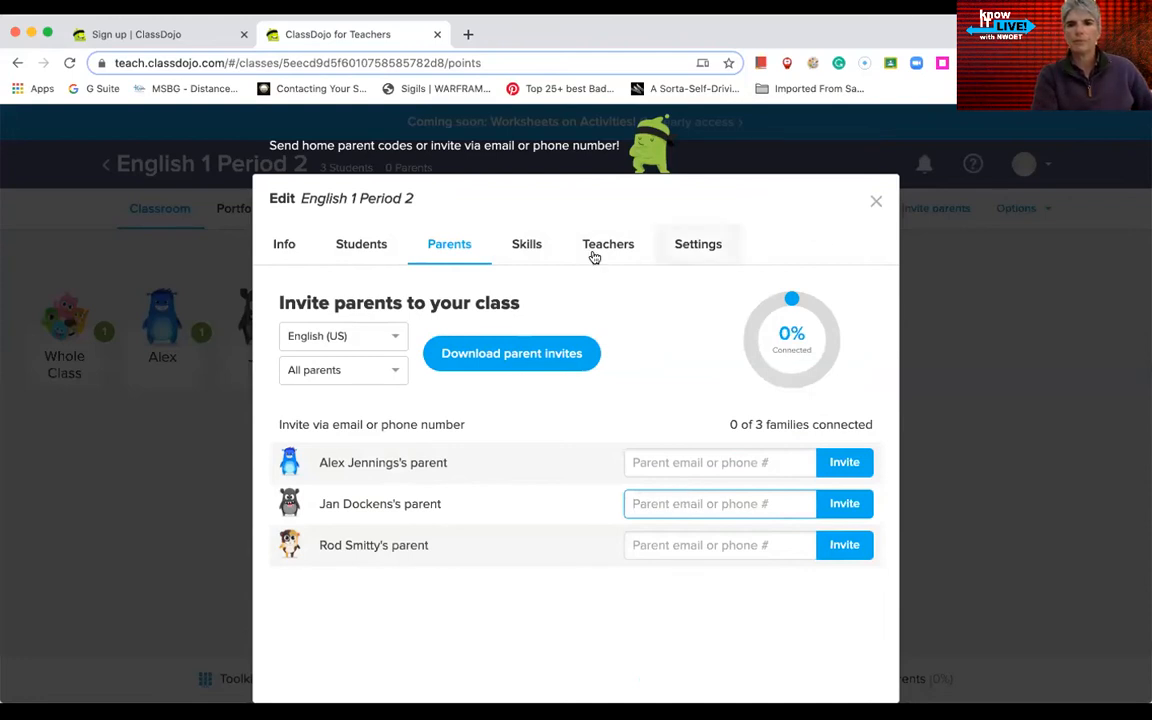
{"action": "left_click", "coordinate": [538, 253]}
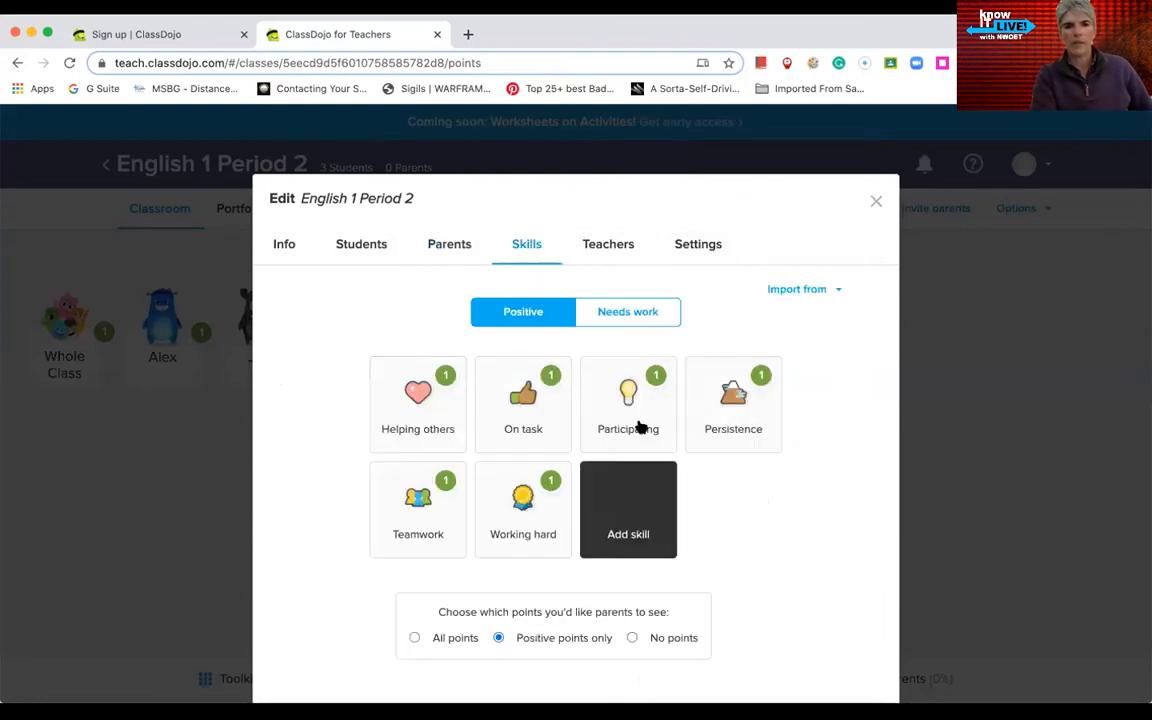
Step: Review the Needs work and Positive skills, Teachers and Settings, ending on Info with name and 10th Grade
{"action": "left_click", "coordinate": [638, 310]}
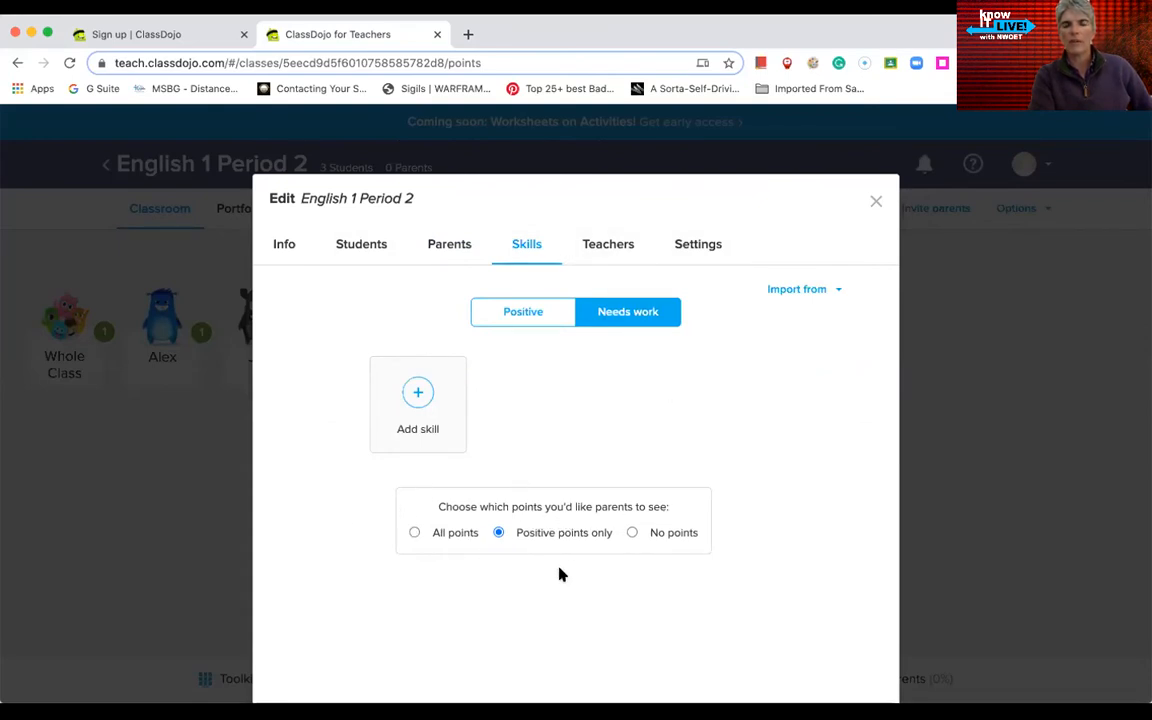
{"action": "left_click", "coordinate": [520, 314]}
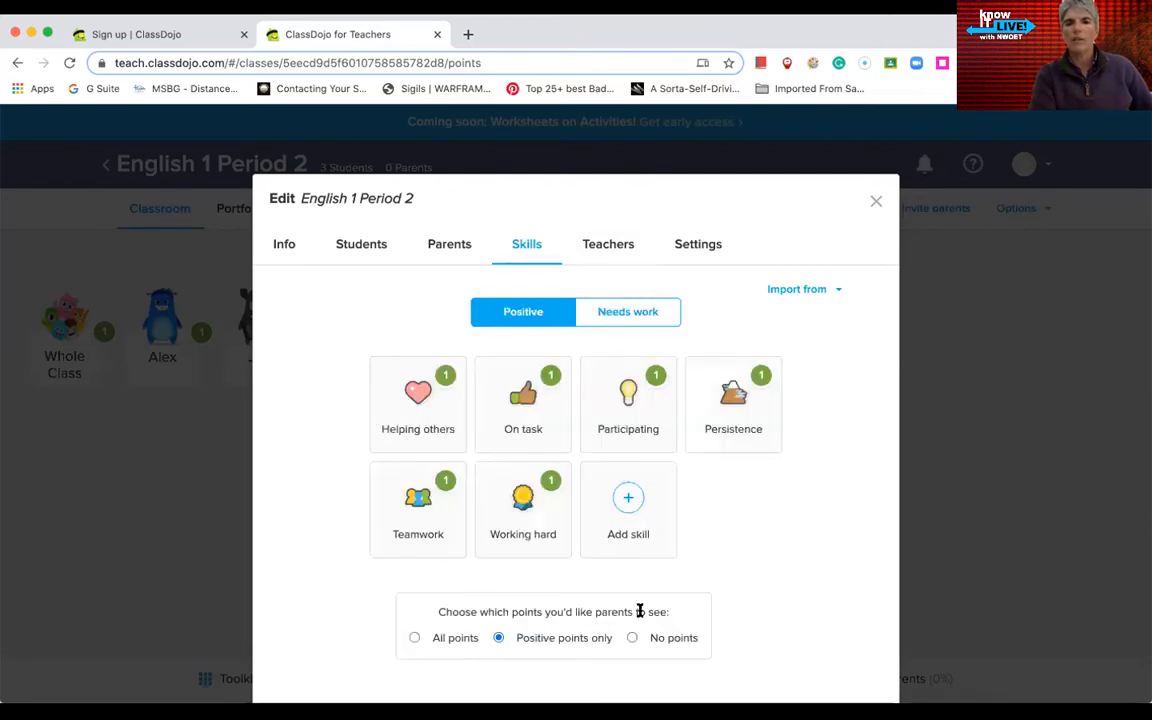
{"action": "left_click", "coordinate": [600, 246]}
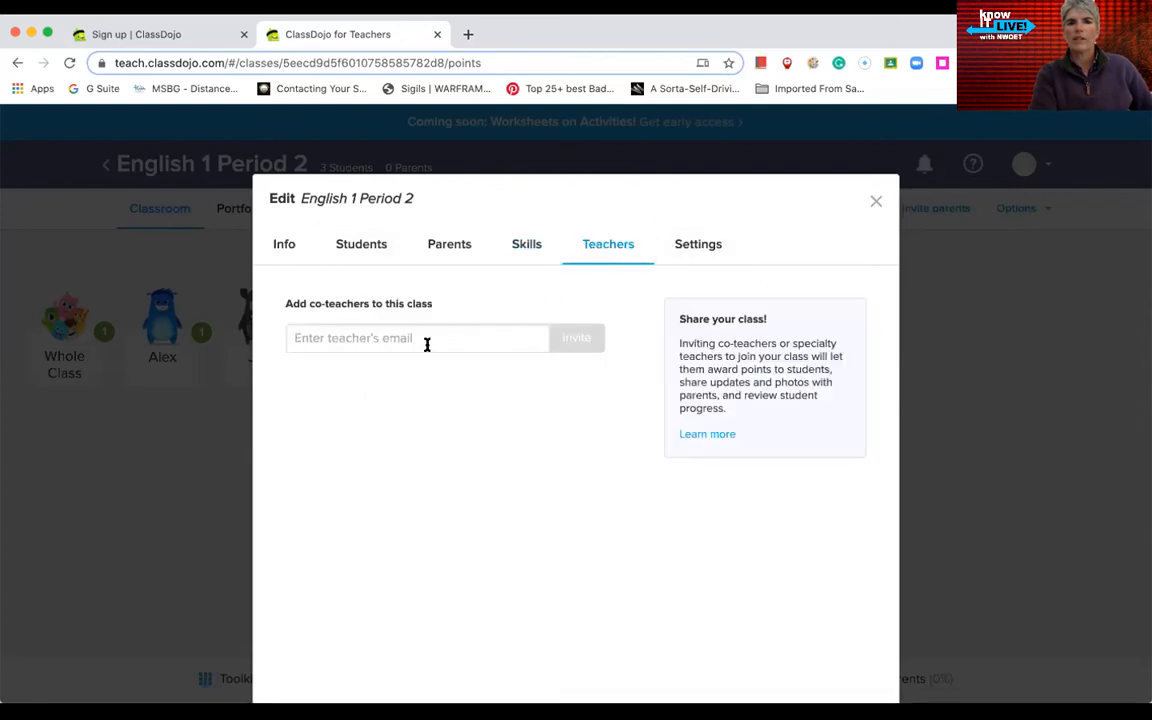
{"action": "left_click", "coordinate": [681, 246]}
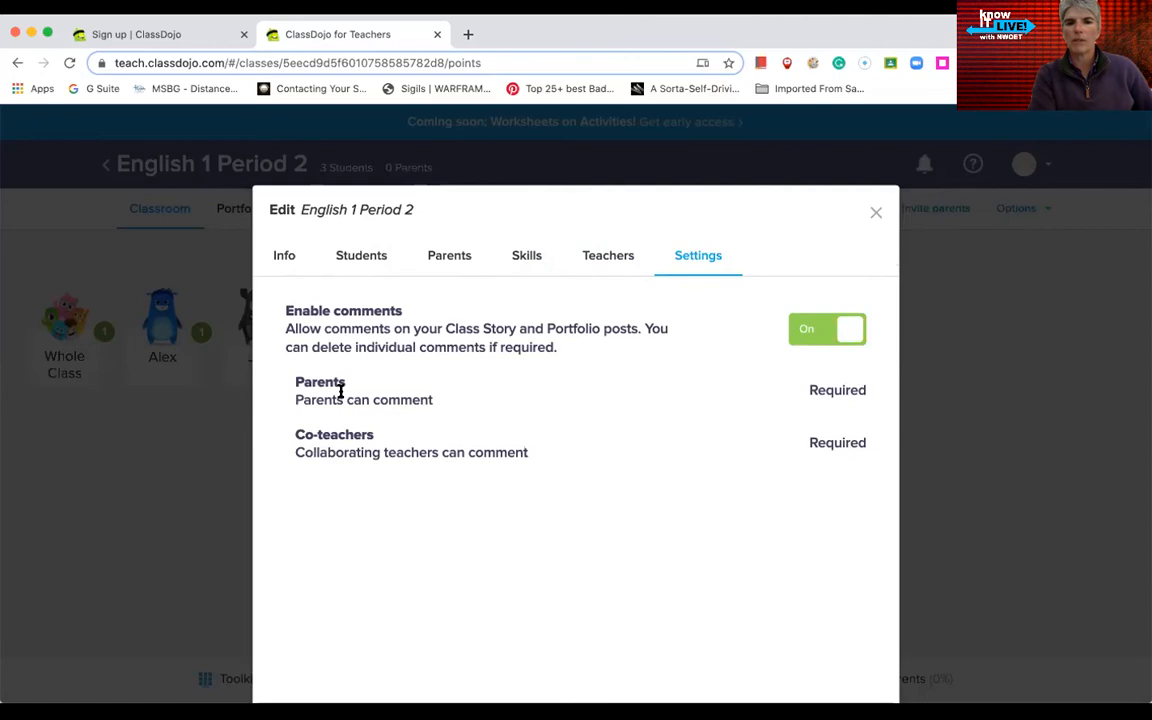
{"action": "left_click", "coordinate": [275, 258]}
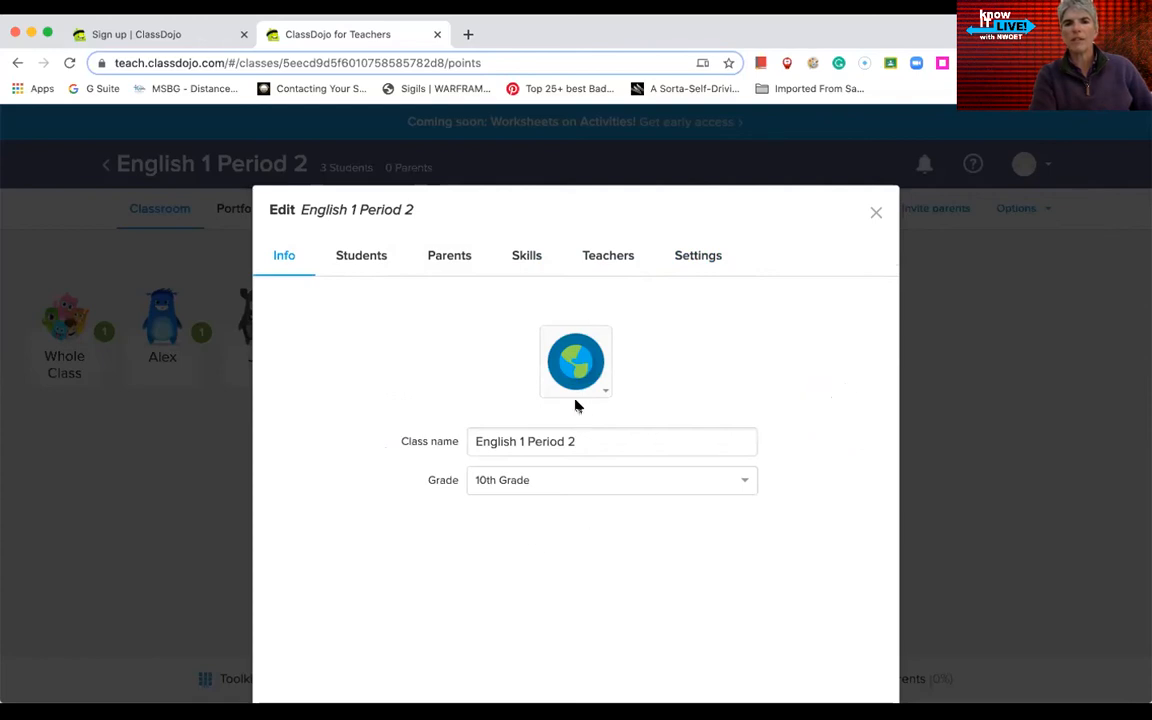
Step: Change the class icon from the globe to the theatre masks, then view student sign-in options
{"action": "left_click", "coordinate": [604, 393]}
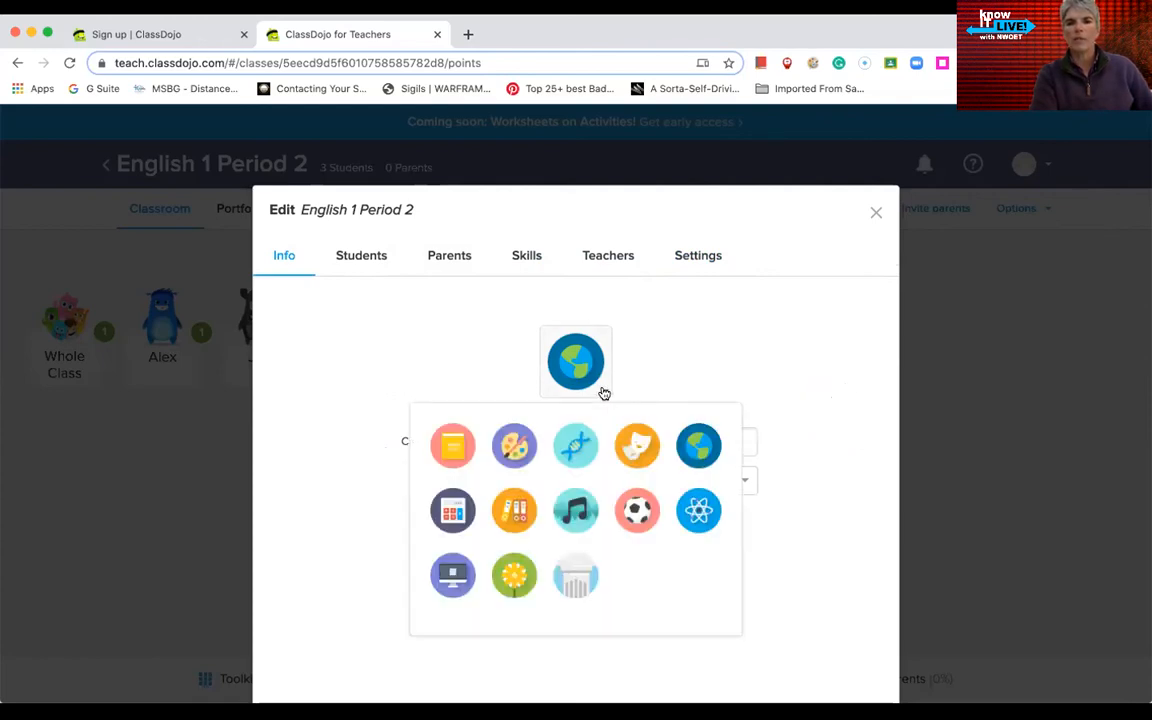
{"action": "left_click", "coordinate": [636, 447]}
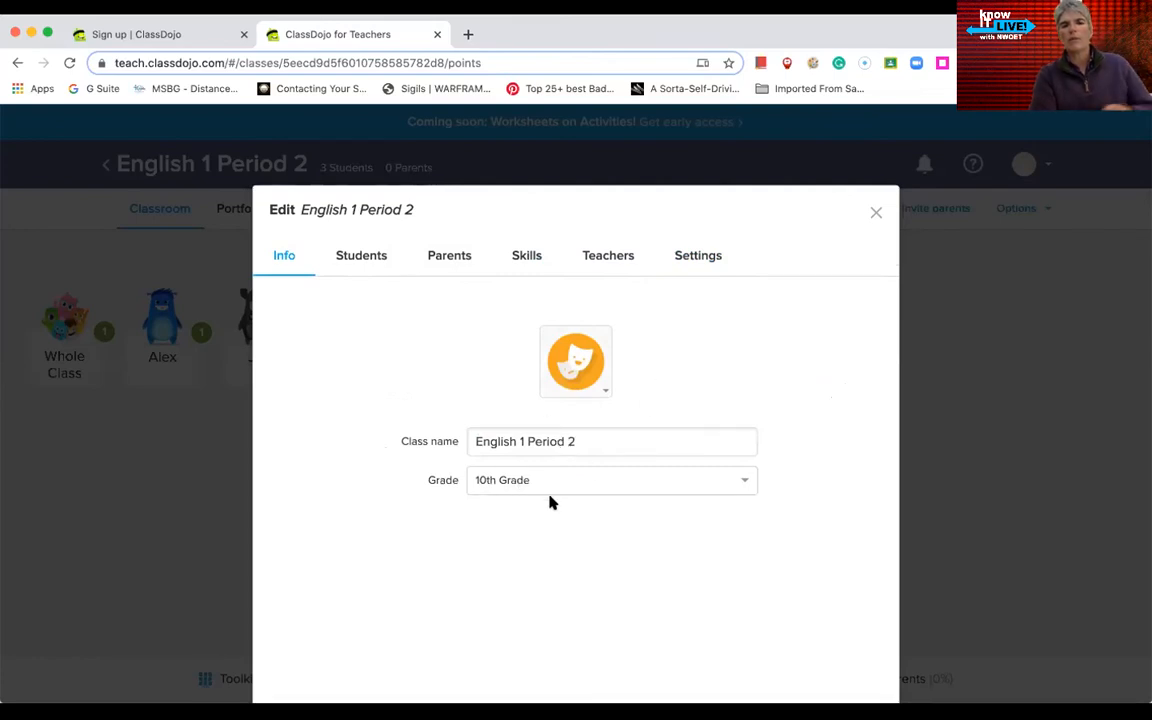
{"action": "left_click", "coordinate": [378, 257]}
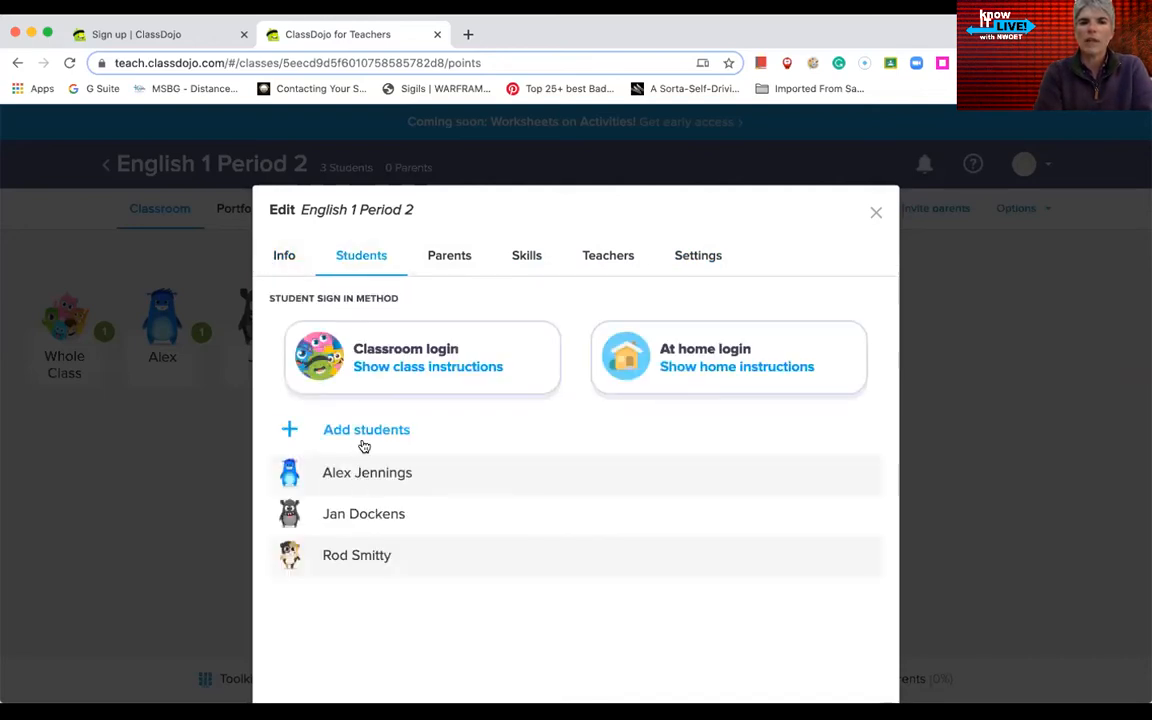
Step: Review the parent invites, skills, co-teacher and comment settings, then close the class editor
{"action": "left_click", "coordinate": [452, 257]}
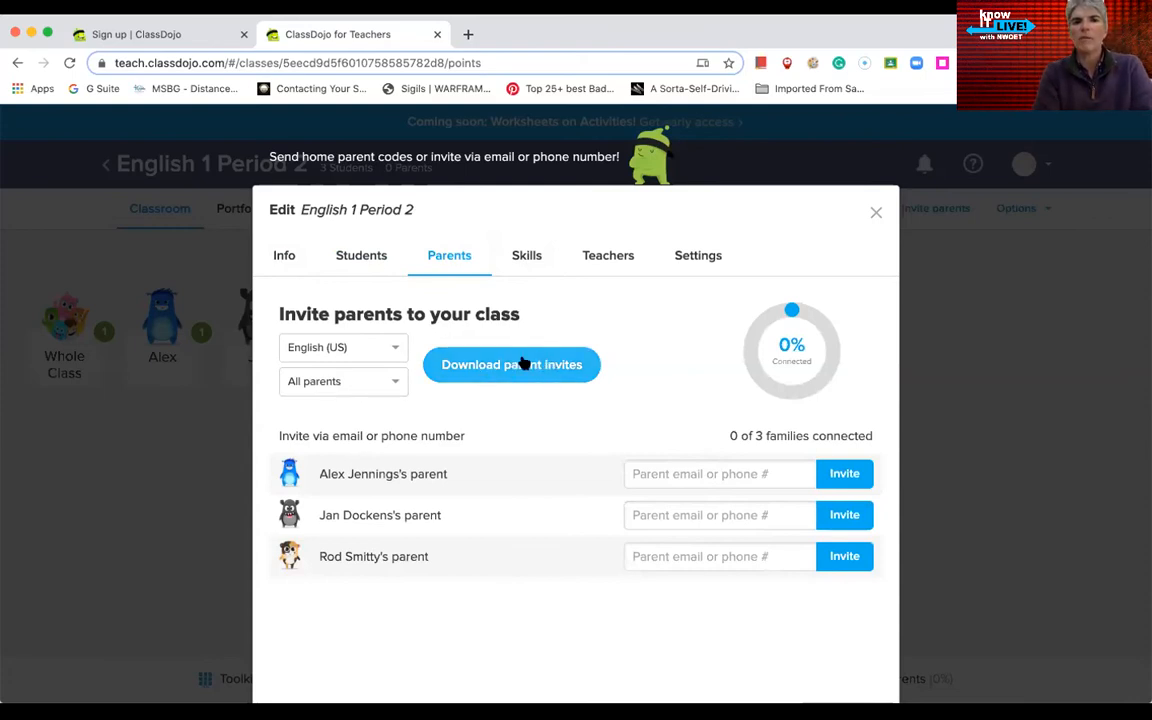
{"action": "left_click", "coordinate": [527, 258]}
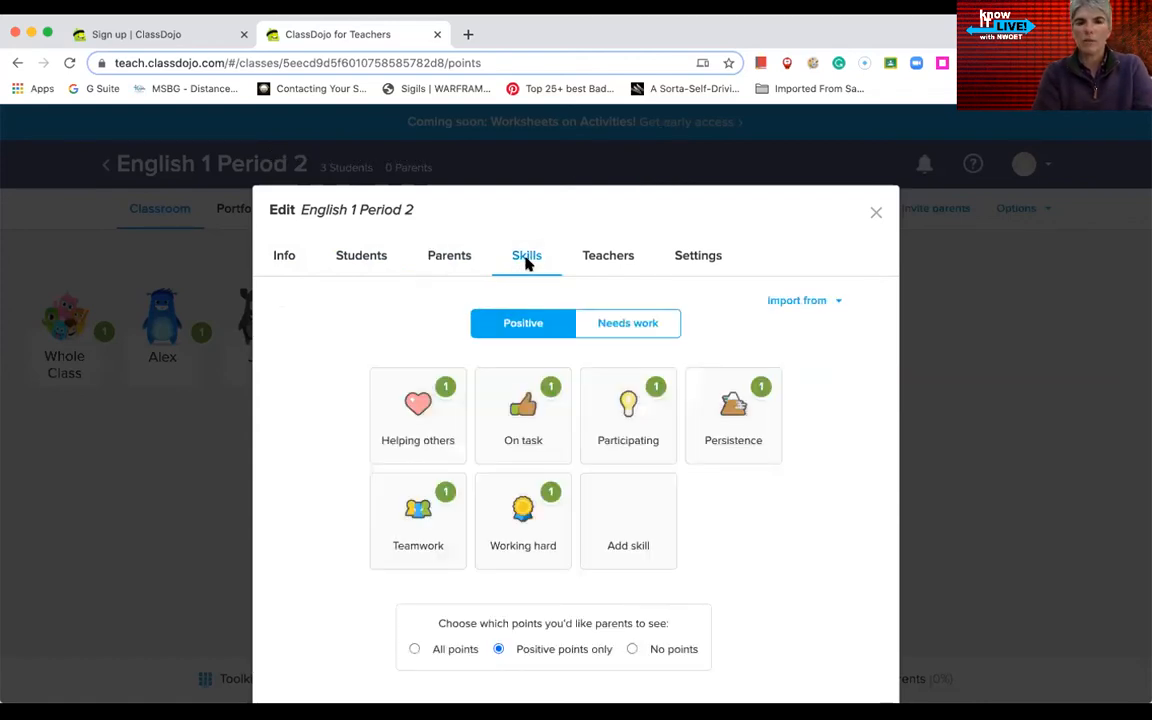
{"action": "left_click", "coordinate": [609, 261]}
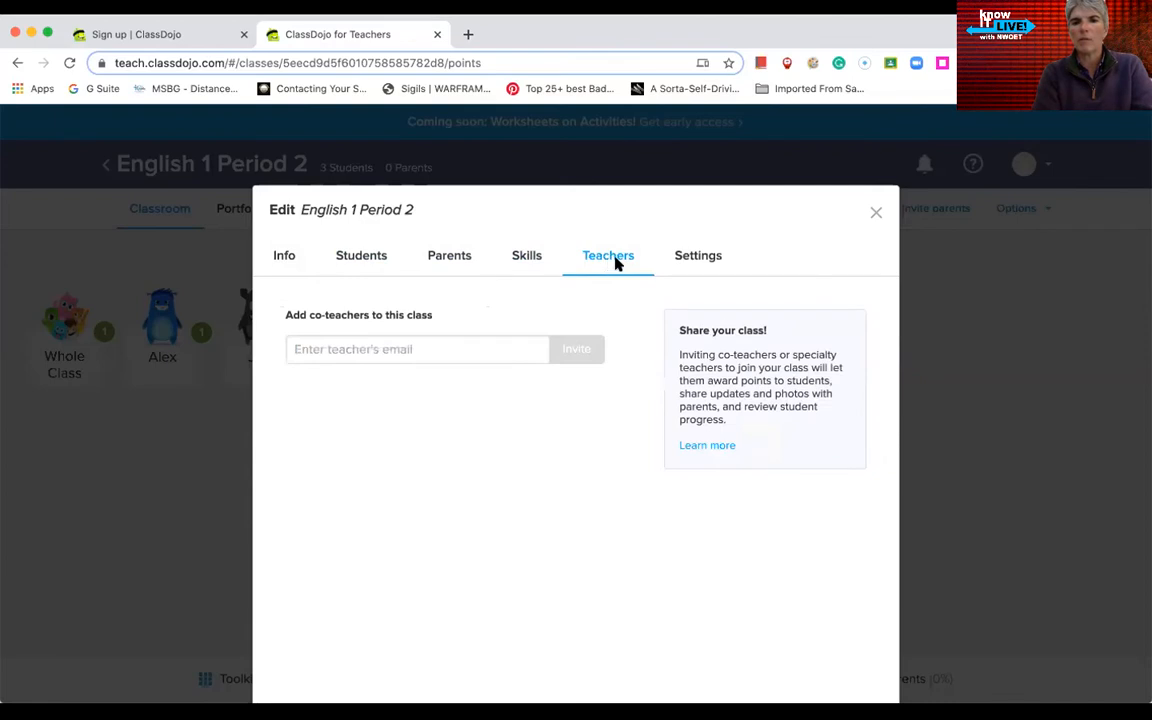
{"action": "left_click", "coordinate": [689, 260]}
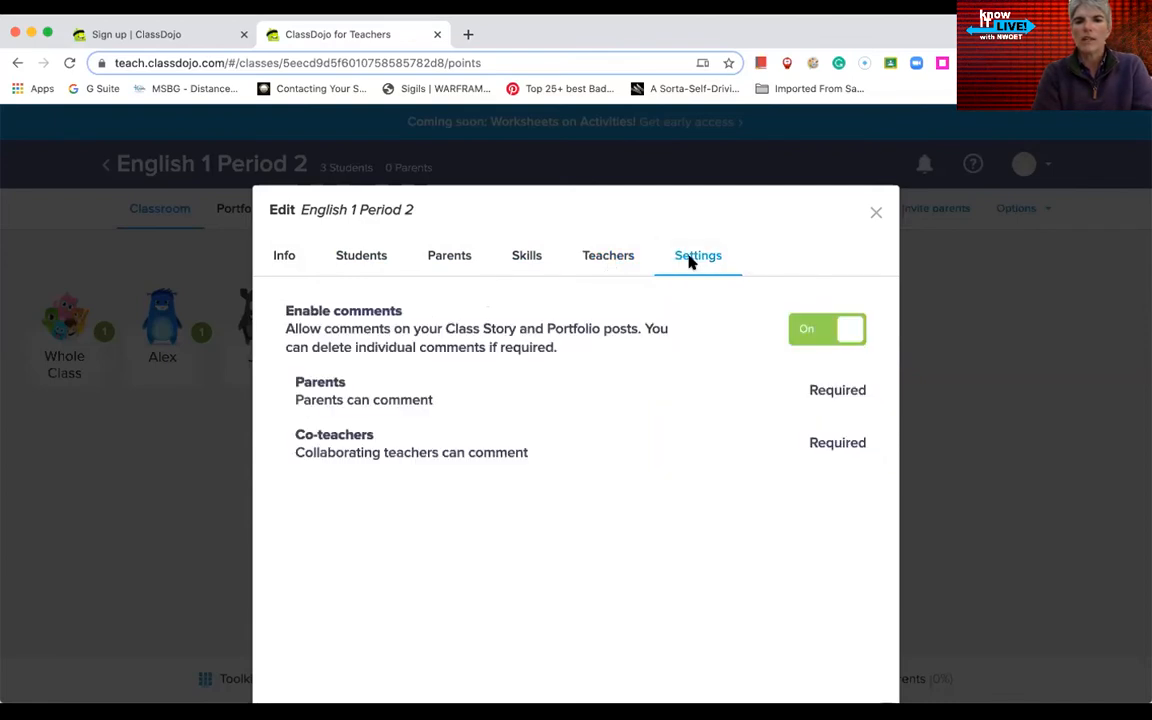
{"action": "left_click", "coordinate": [876, 216]}
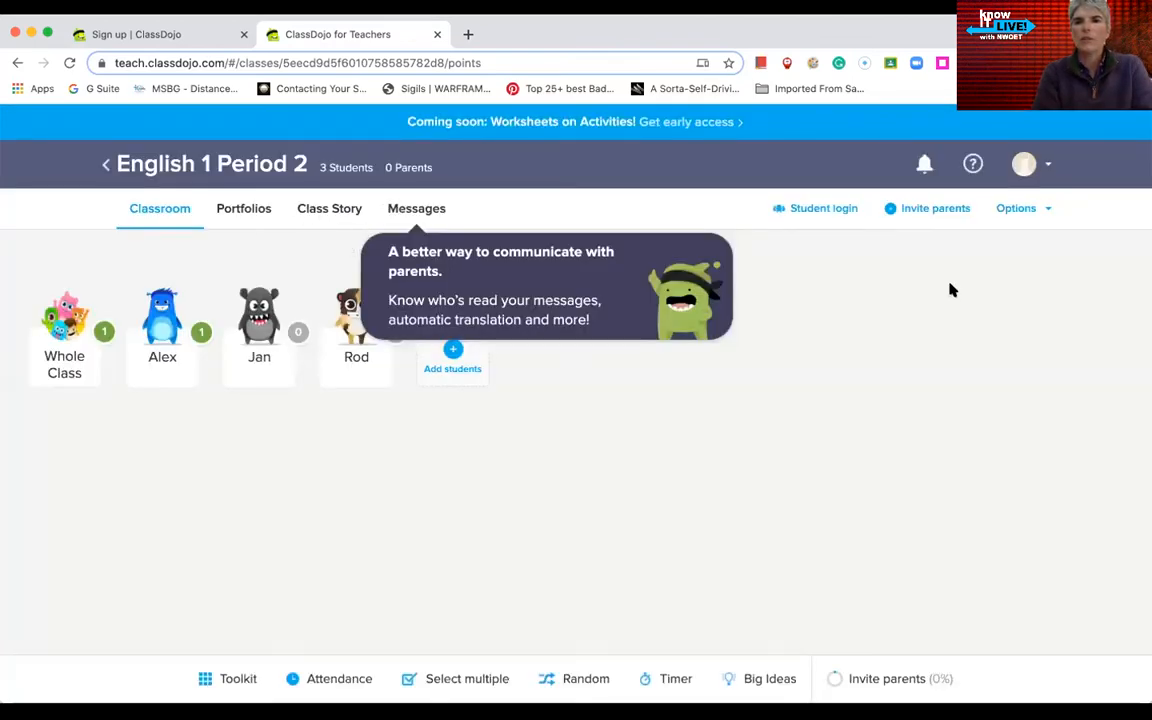
Step: Use Reset bubbles to set the first student's points back to 0
{"action": "left_click", "coordinate": [1038, 210]}
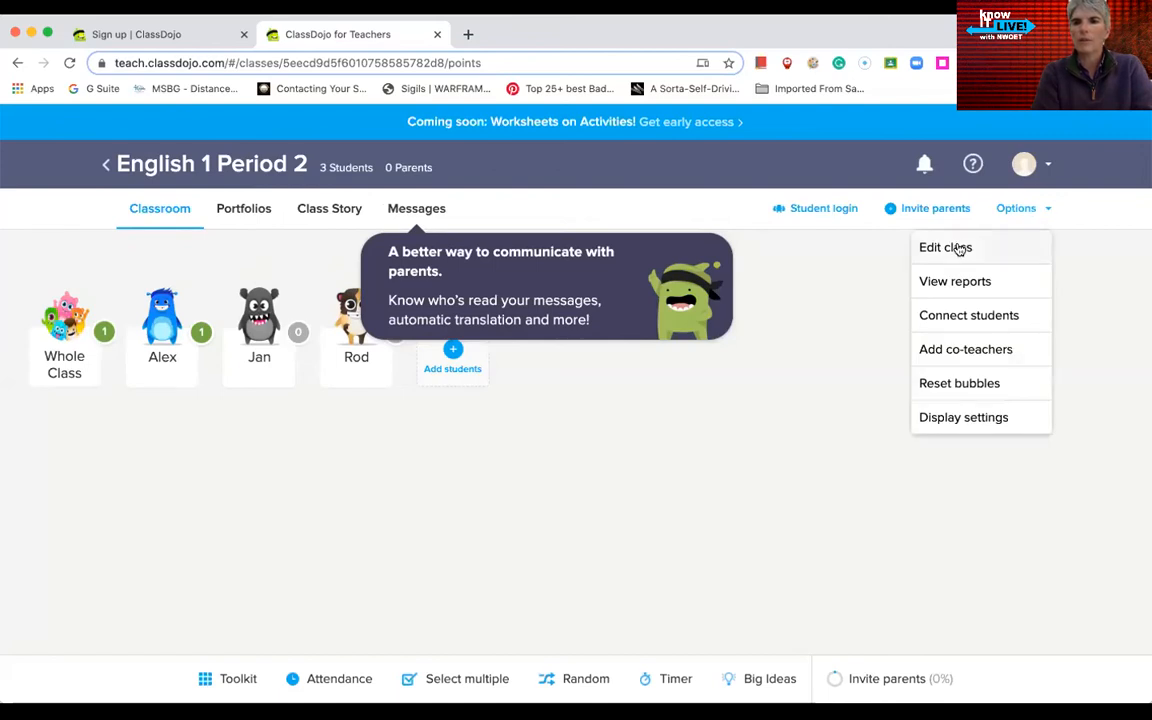
{"action": "left_click", "coordinate": [952, 388]}
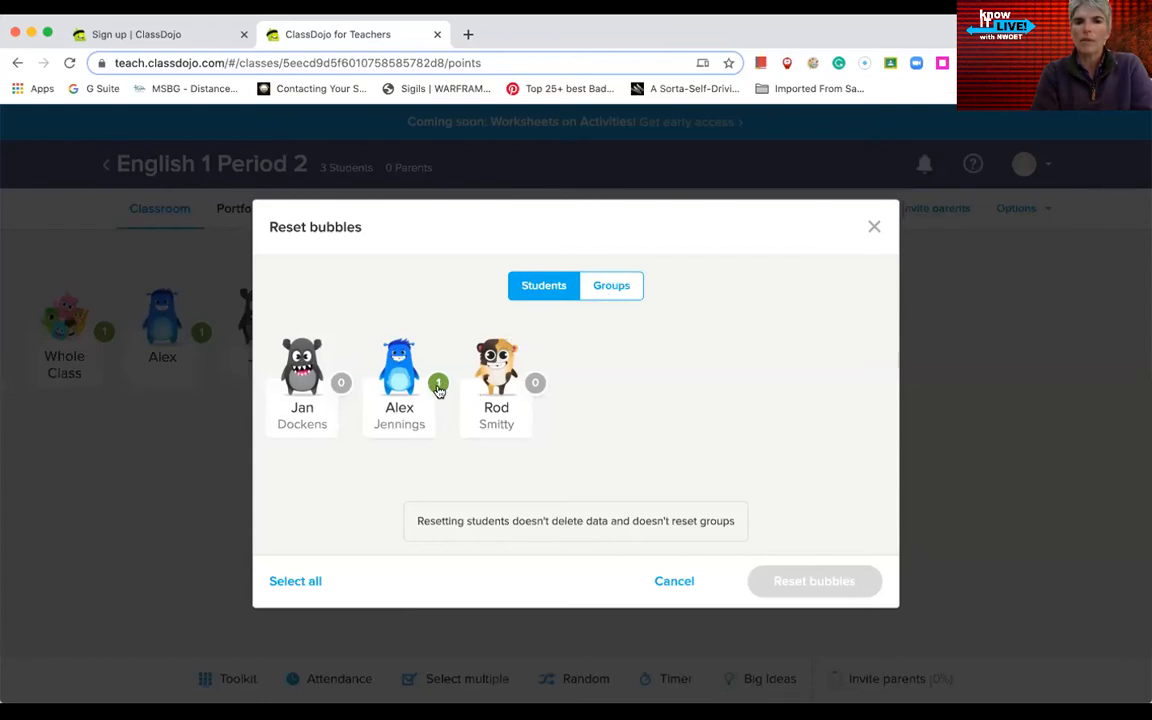
{"action": "left_click", "coordinate": [614, 287]}
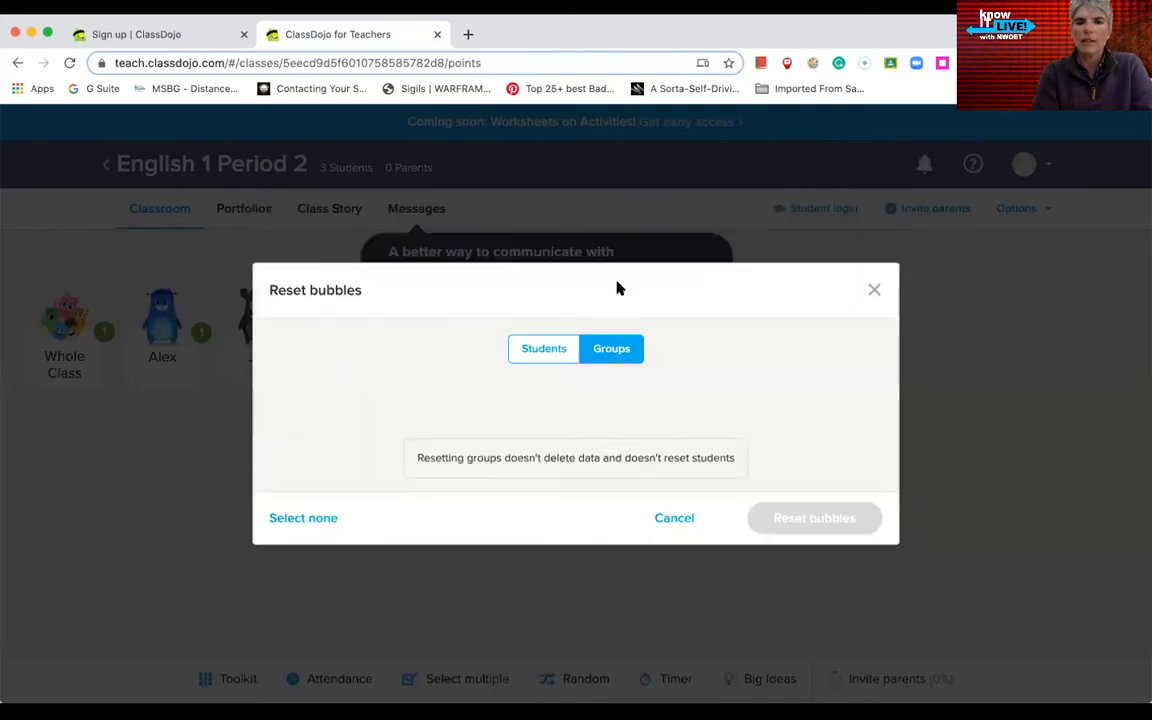
{"action": "left_click", "coordinate": [543, 347]}
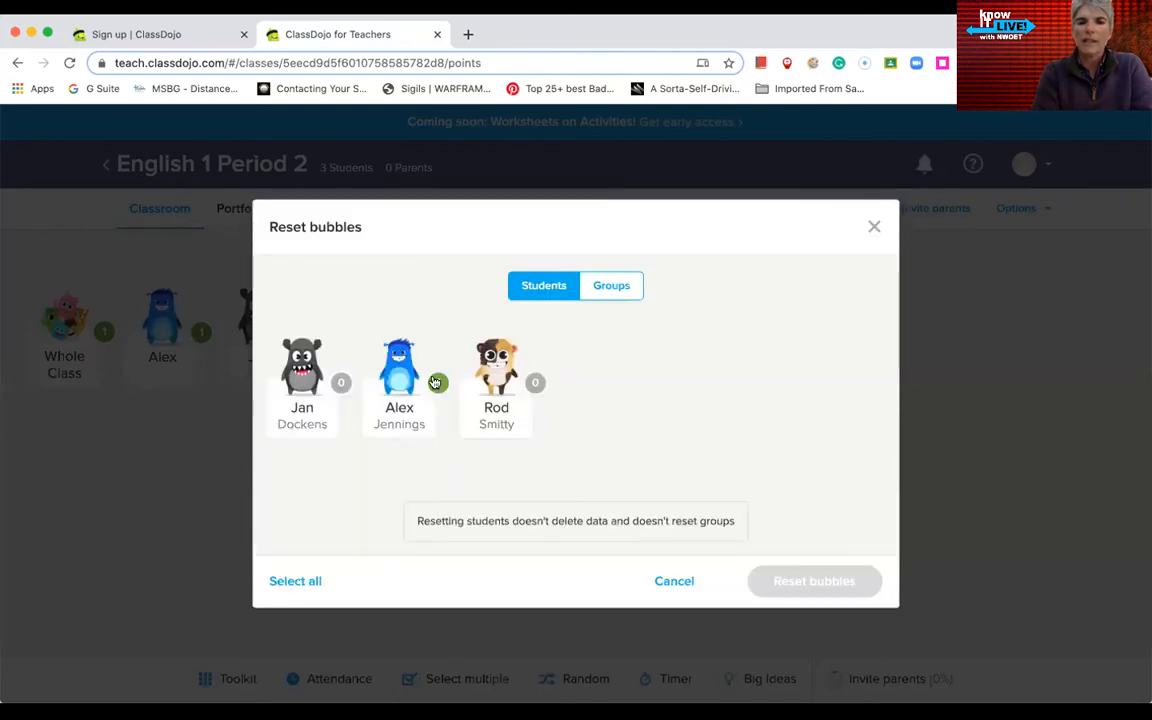
{"action": "left_click", "coordinate": [406, 396]}
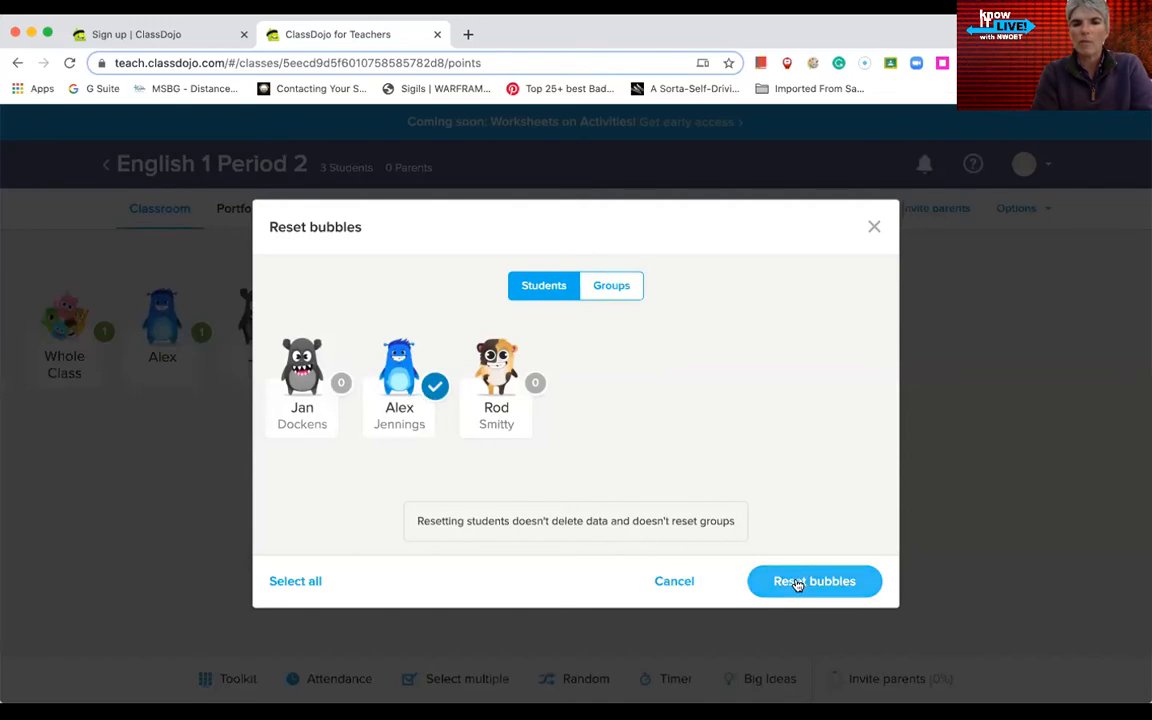
{"action": "left_click", "coordinate": [862, 581]}
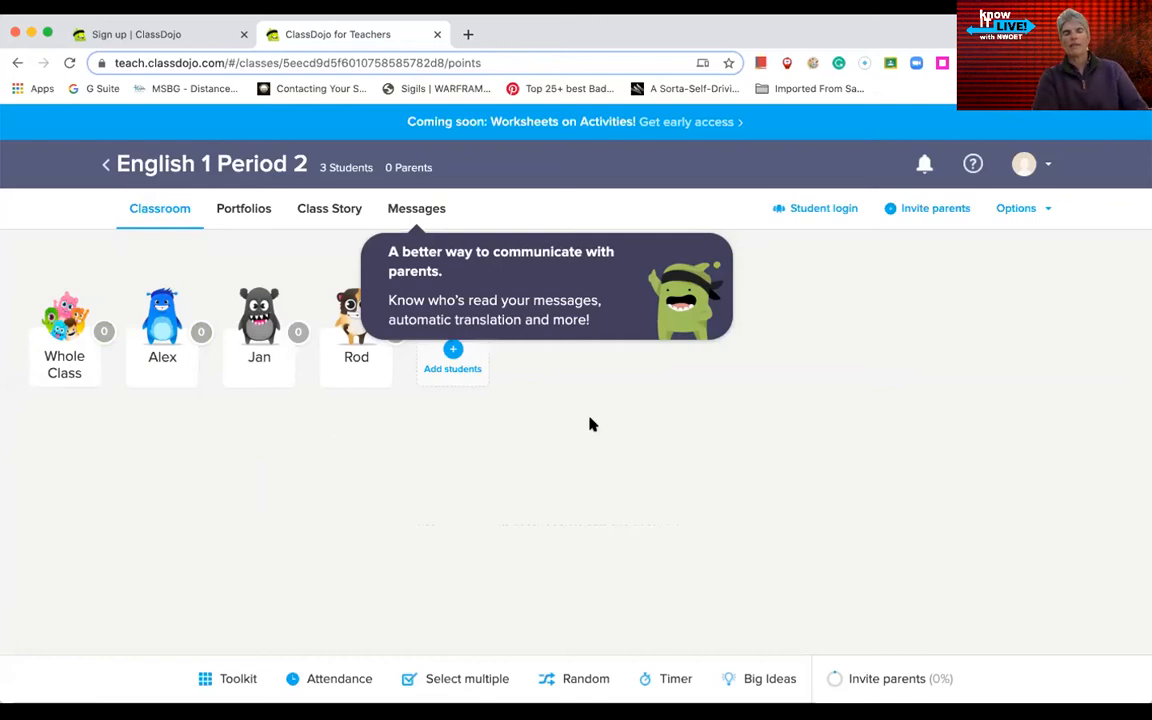
Step: From Portfolios, start a new activity titled 'English verb worksheet'
{"action": "left_click", "coordinate": [243, 208]}
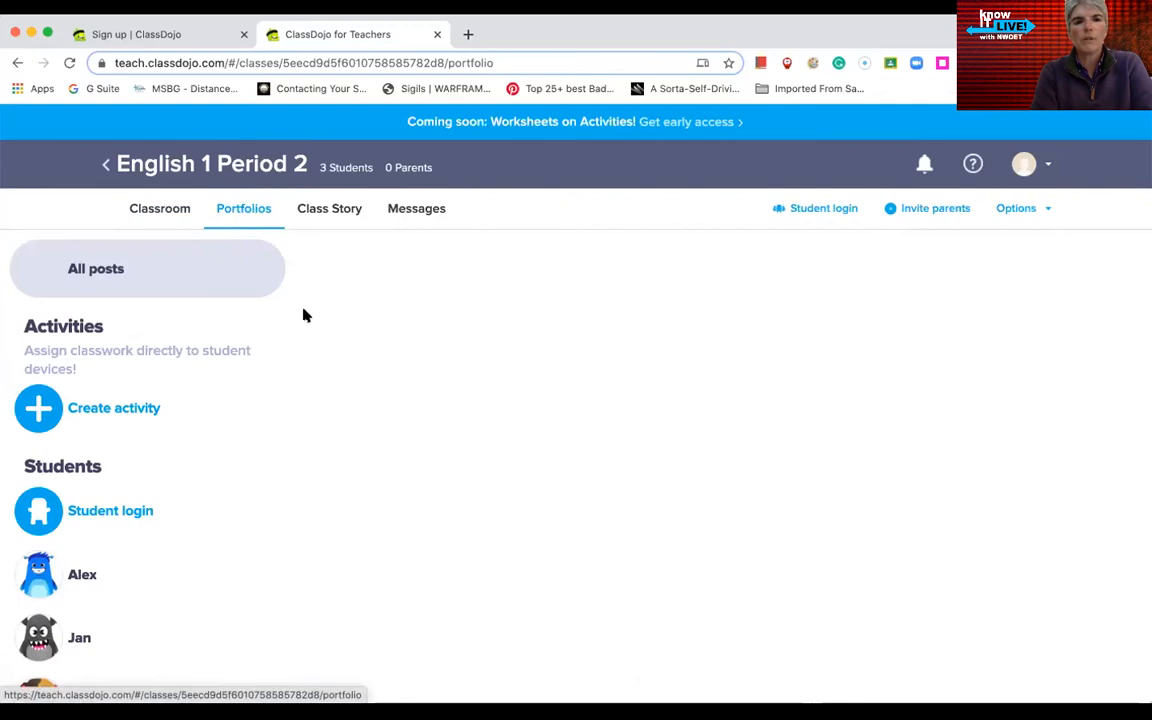
{"action": "scroll", "coordinate": [355, 466], "scroll_direction": "down", "scroll_amount": 1}
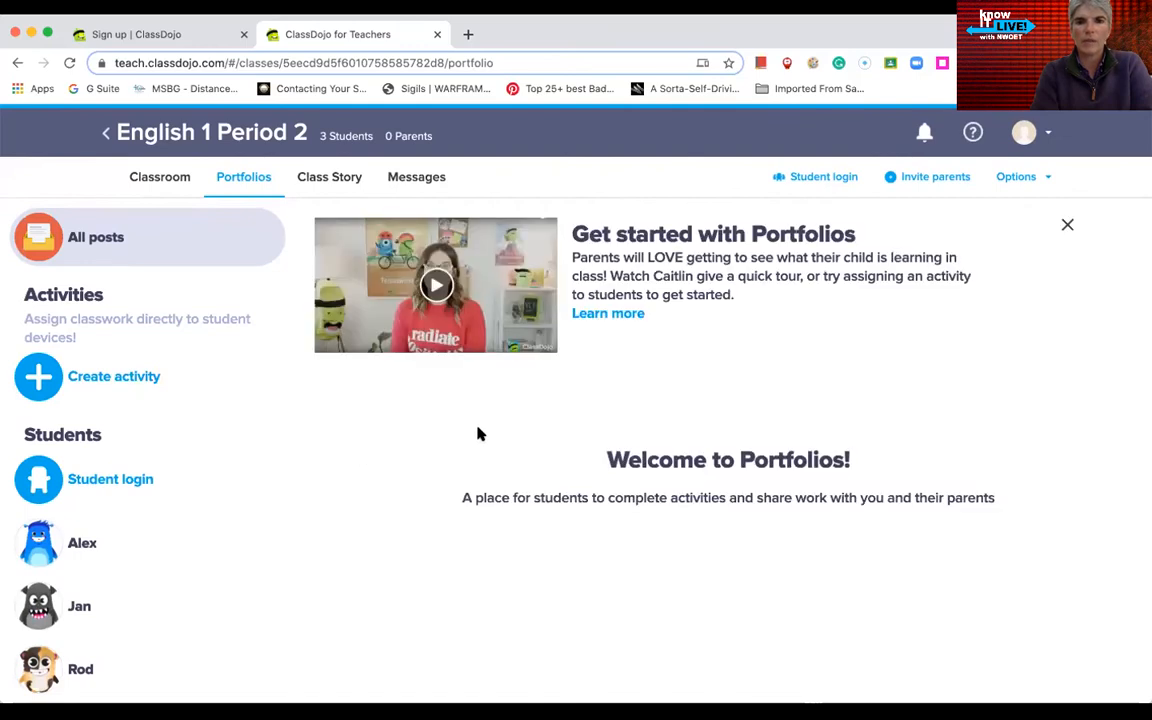
{"action": "left_click", "coordinate": [41, 374]}
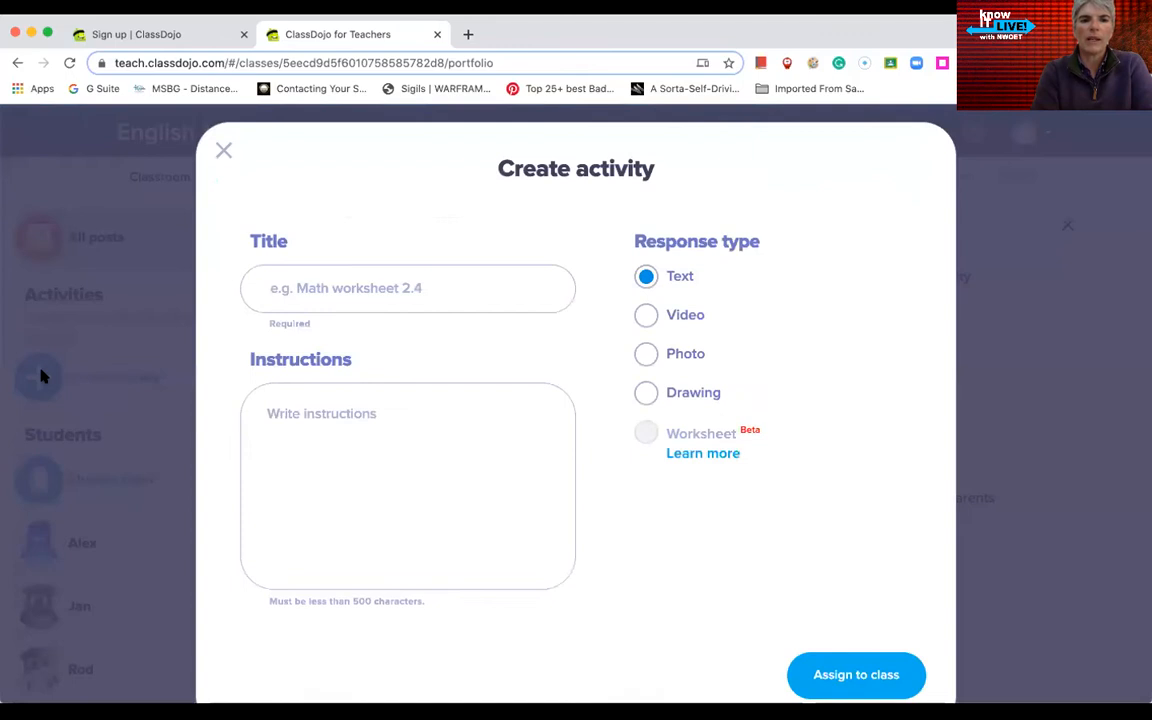
{"action": "left_click", "coordinate": [363, 288]}
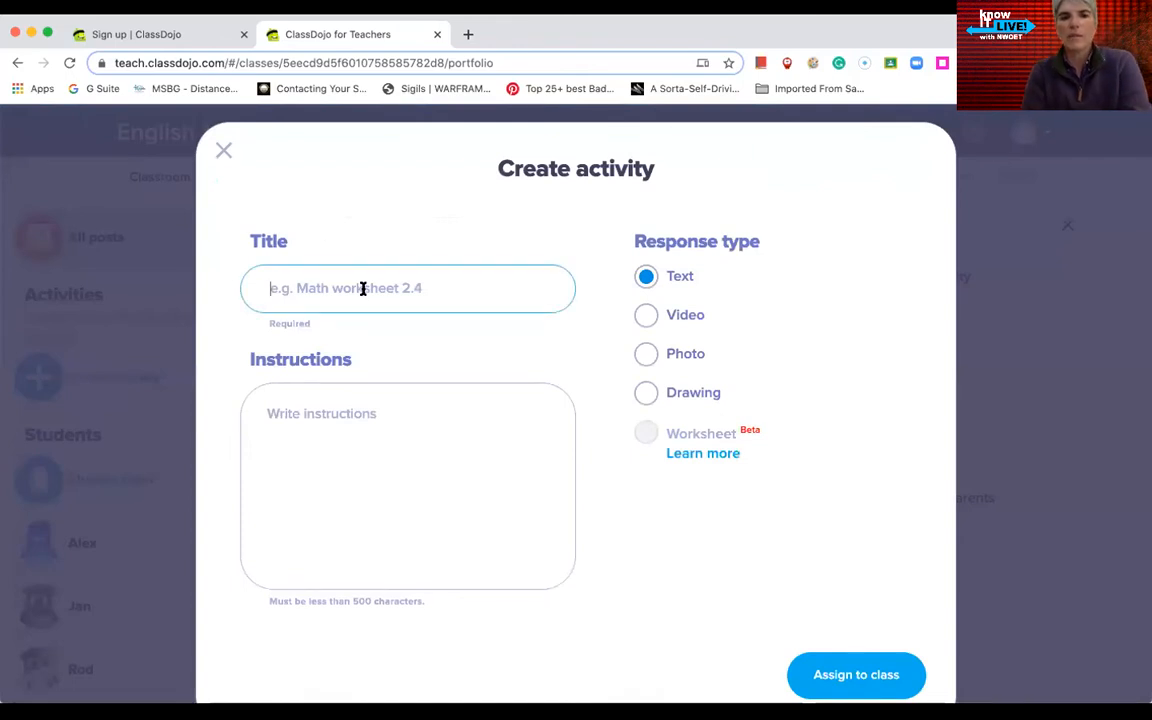
{"action": "type", "text": "Eln"}
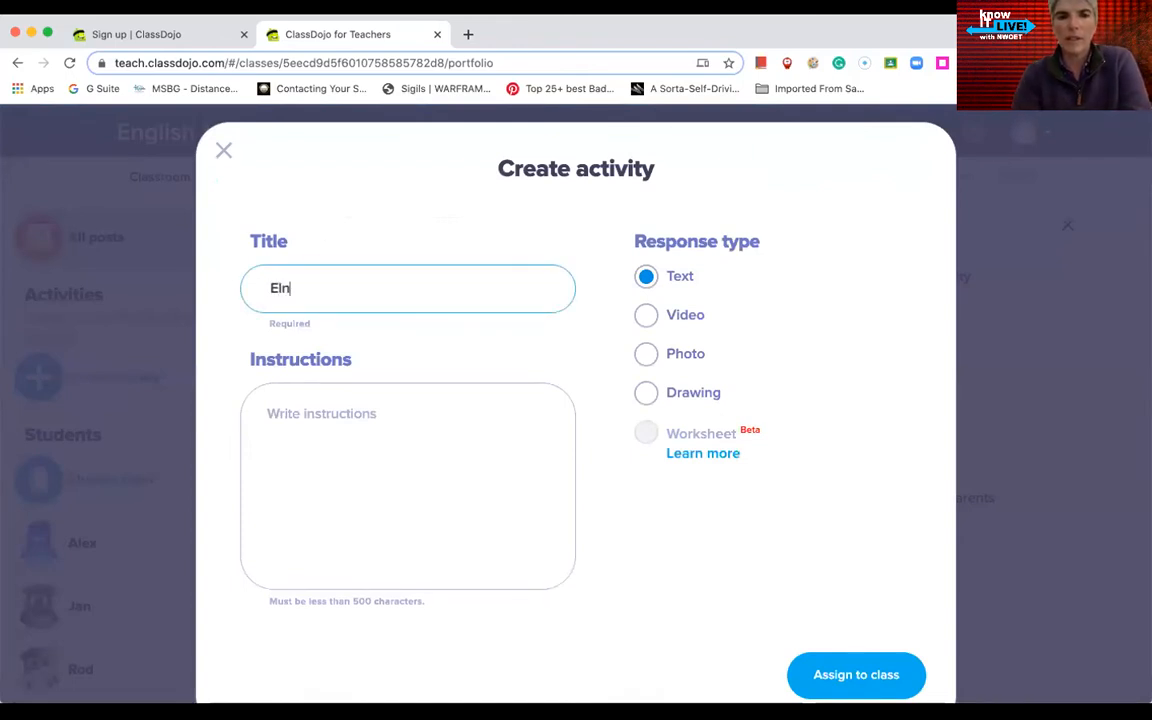
{"action": "type", "text": "sh verb worksheet"}
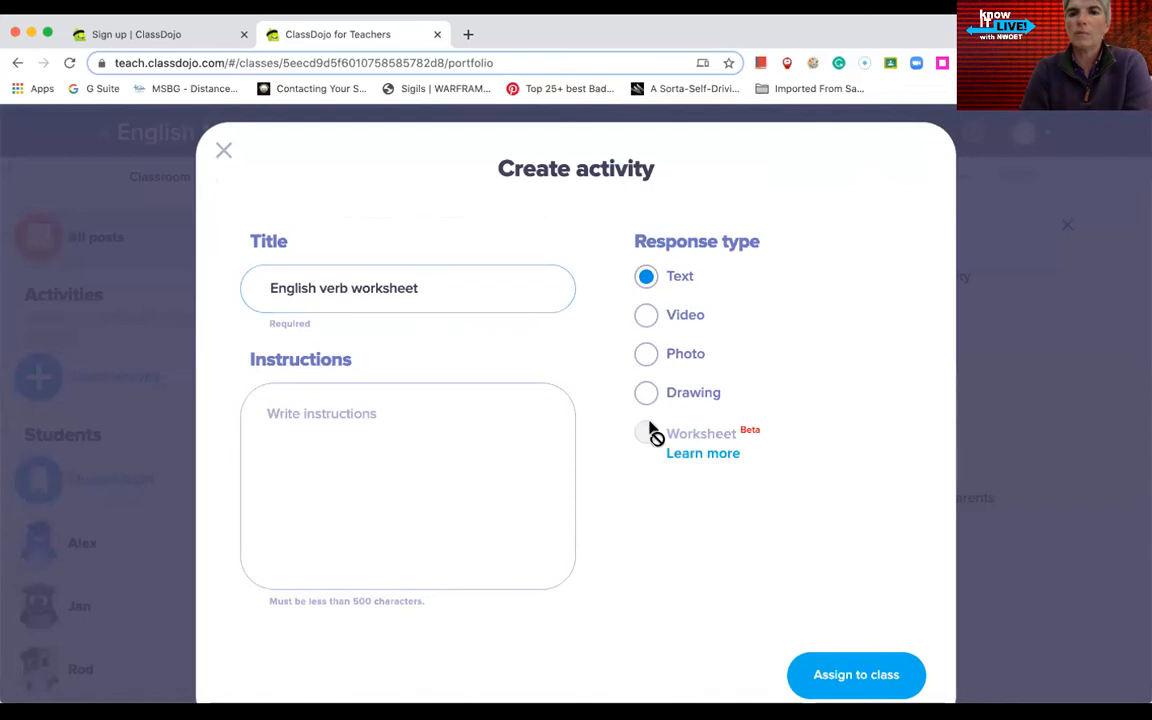
Step: Set the response type to Drawing, add instructions 'All my instructions', and assign it to the class
{"action": "left_click", "coordinate": [647, 318]}
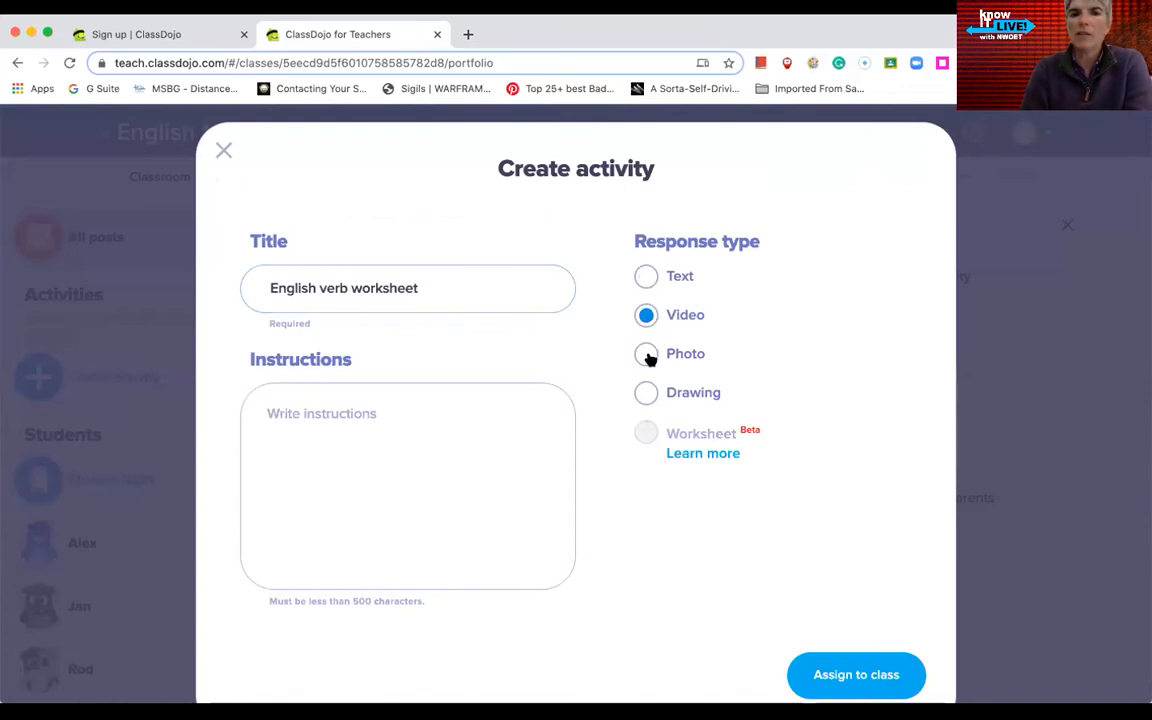
{"action": "left_click", "coordinate": [648, 357]}
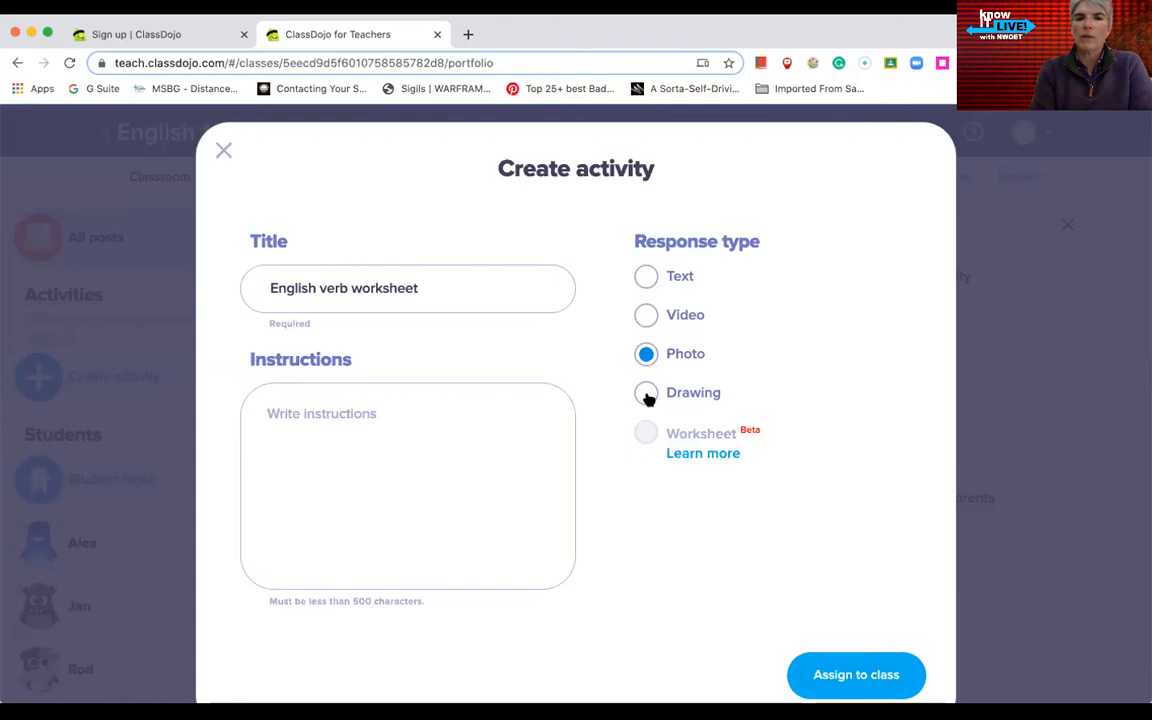
{"action": "left_click", "coordinate": [646, 396]}
{"action": "left_click", "coordinate": [343, 422]}
{"action": "type", "text": "Al"}
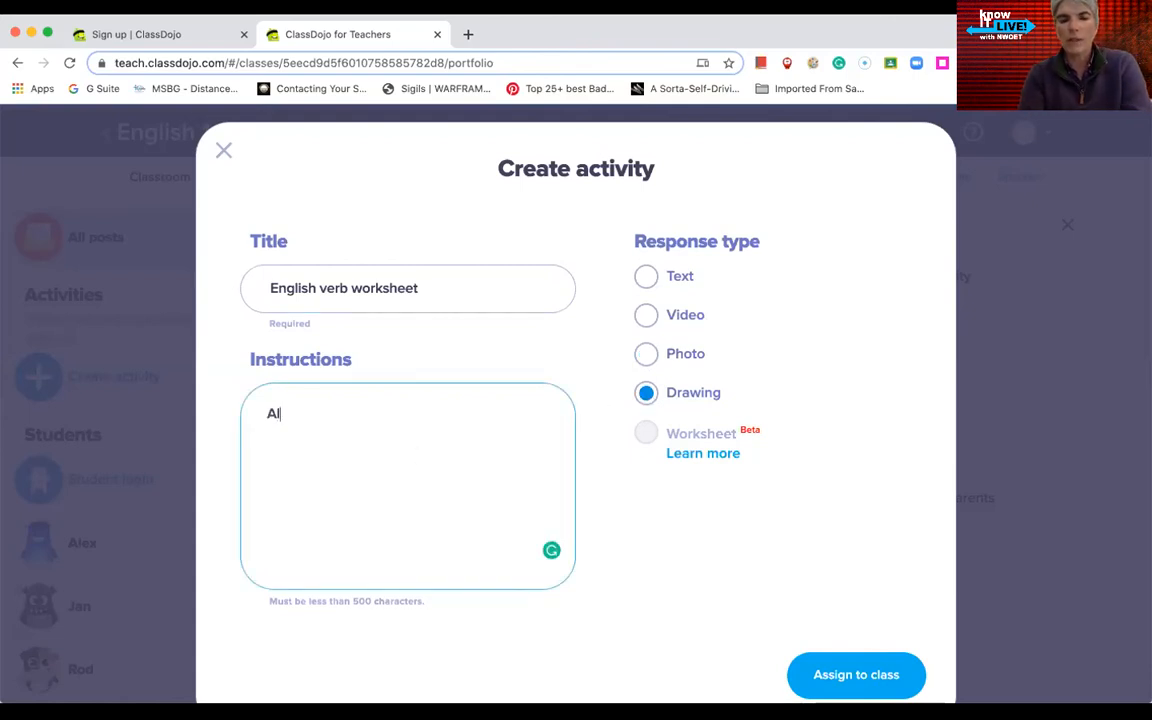
{"action": "type", "text": "l my in"}
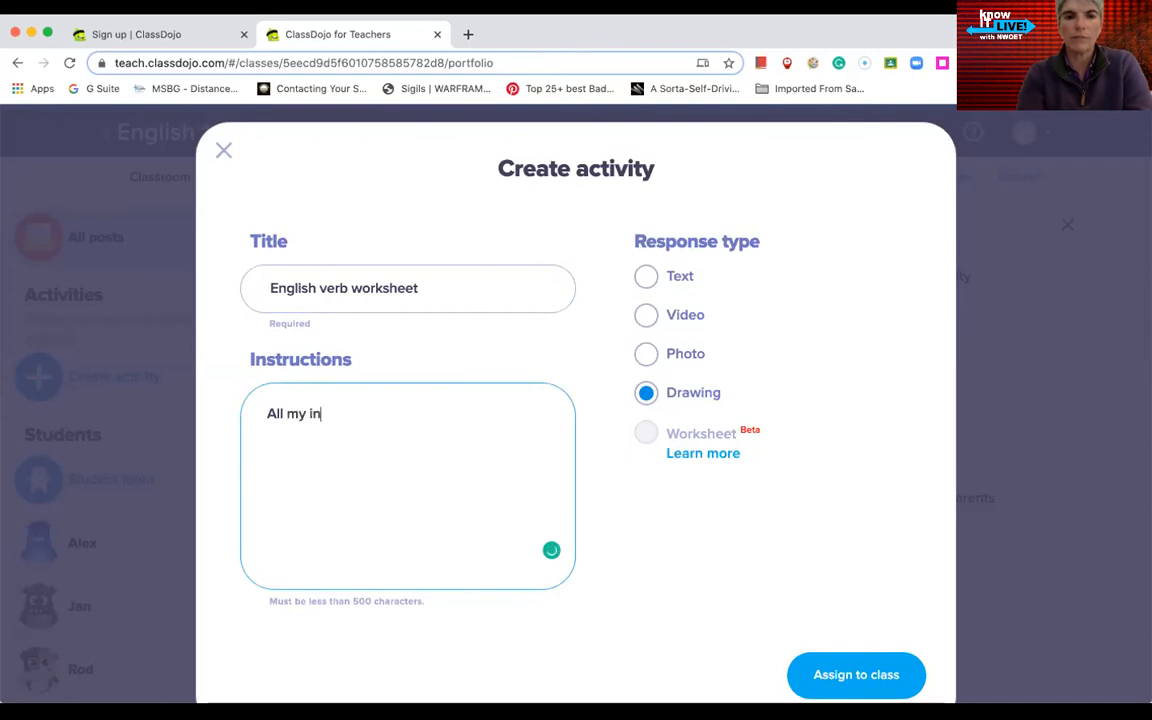
{"action": "type", "text": "structions"}
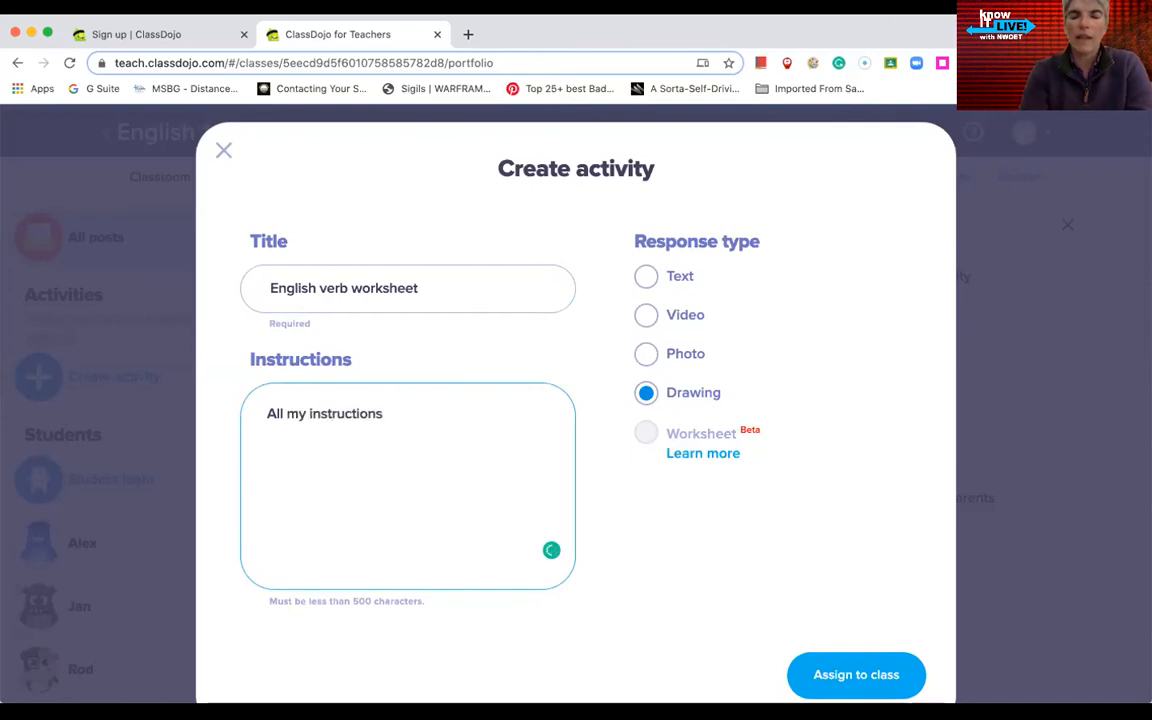
{"action": "left_click", "coordinate": [859, 670]}
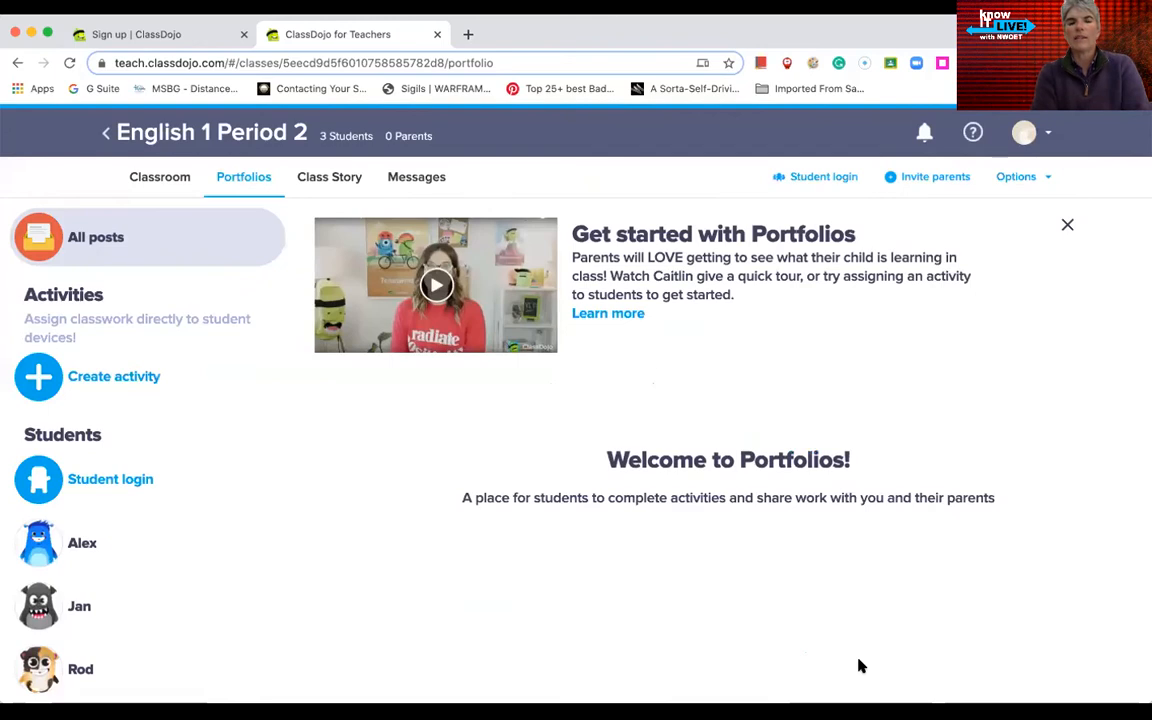
Step: Highlight the 'English verb worksheet' title, then switch to the English 1 Period 2 Class Story feed
{"action": "scroll", "coordinate": [859, 666], "scroll_direction": "down", "scroll_amount": 1}
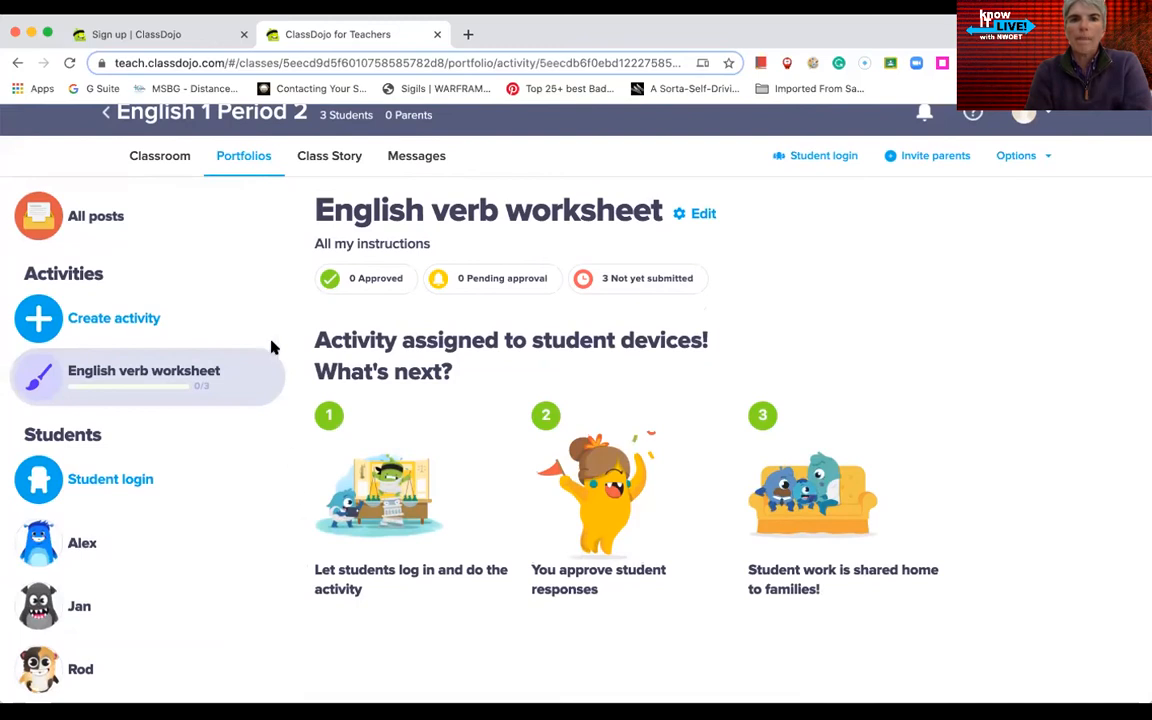
{"action": "left_click_drag", "start_coordinate": [309, 210], "coordinate": [614, 208]}
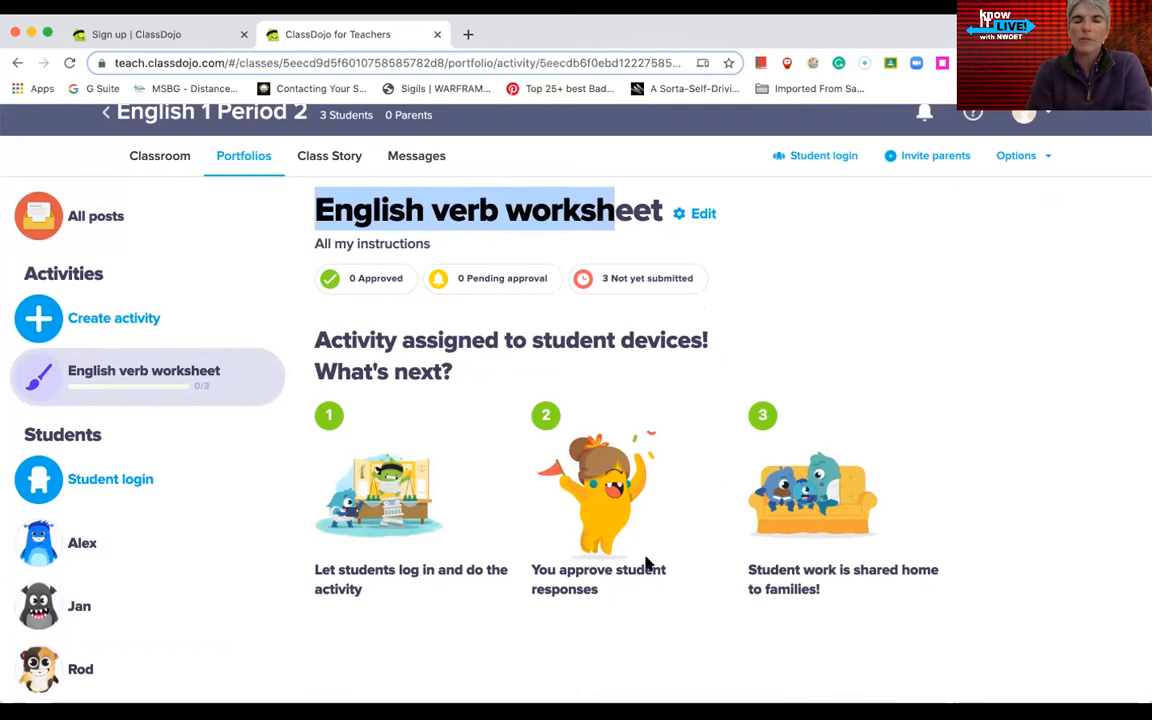
{"action": "left_click", "coordinate": [335, 157]}
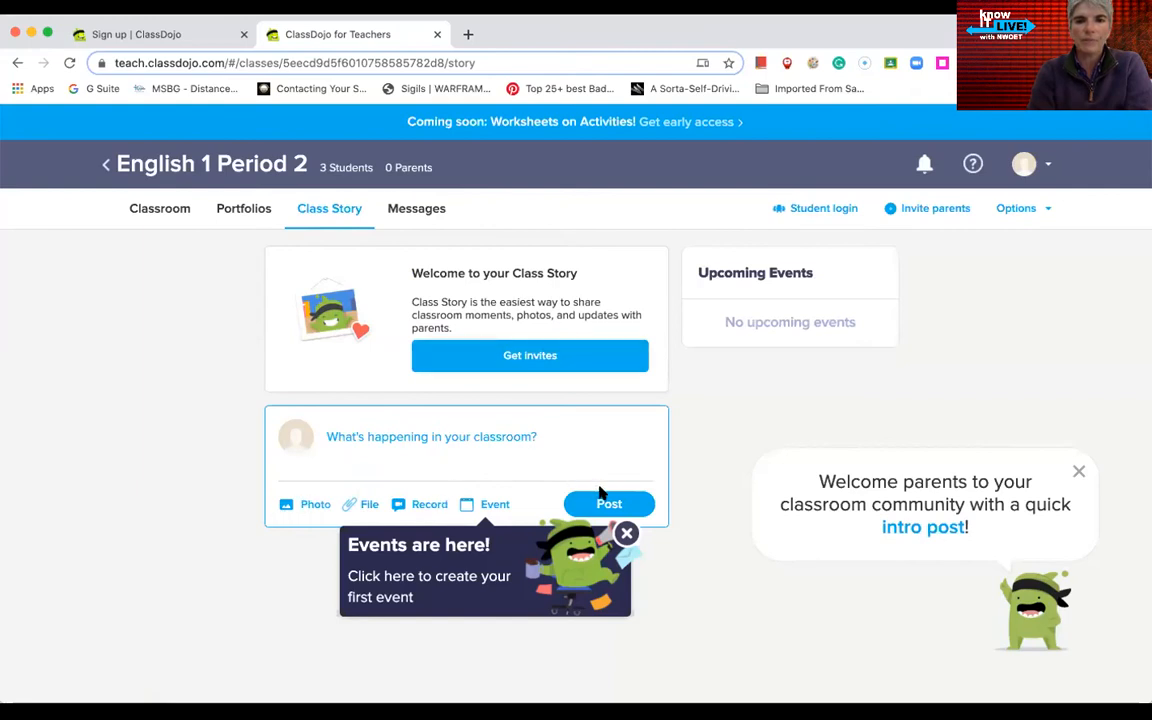
{"action": "left_click", "coordinate": [365, 507]}
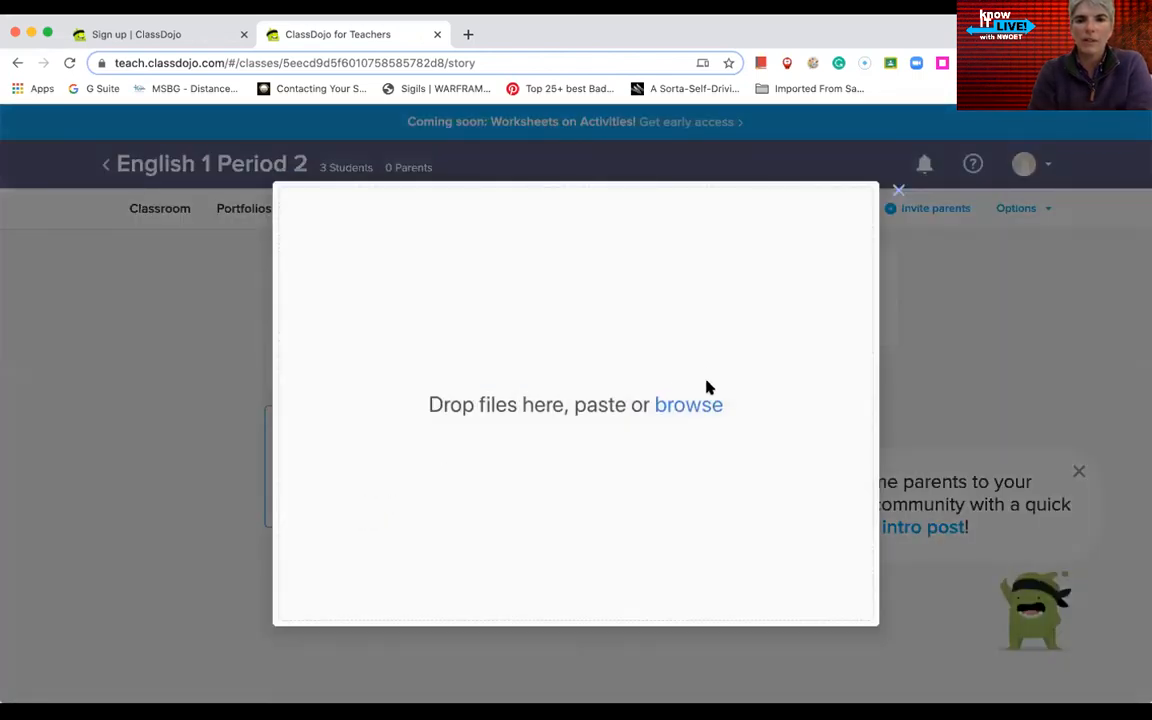
{"action": "left_click", "coordinate": [689, 408]}
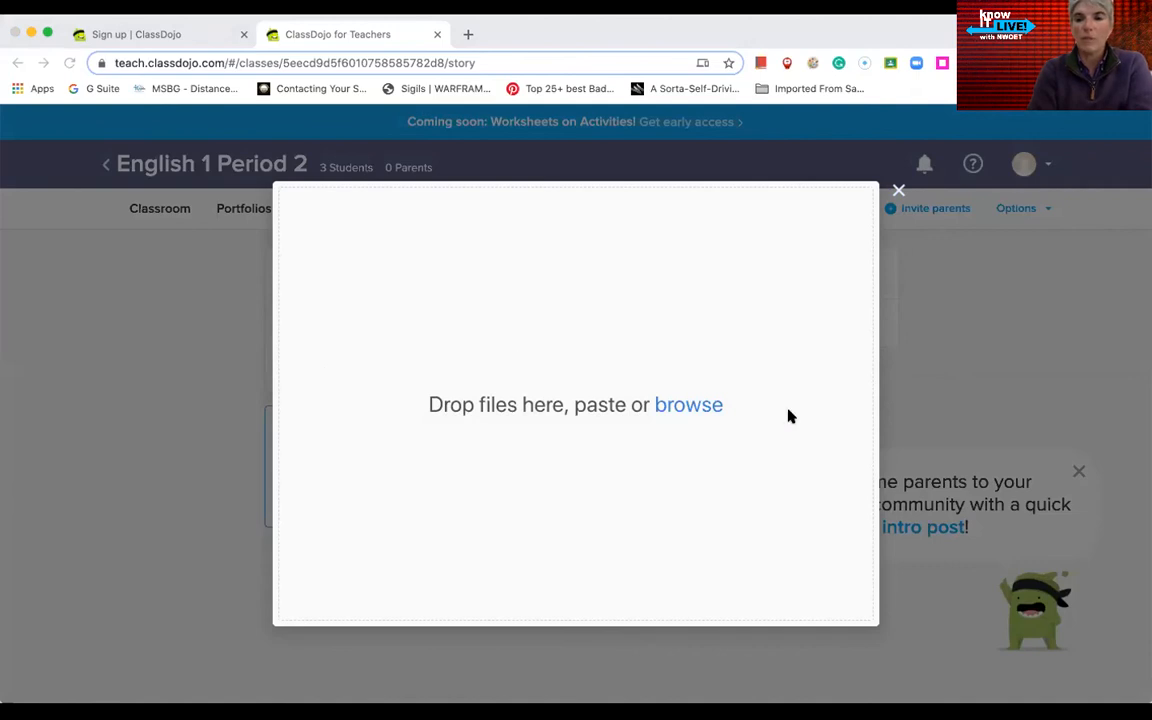
{"action": "left_click", "coordinate": [945, 432]}
{"action": "left_click", "coordinate": [416, 211]}
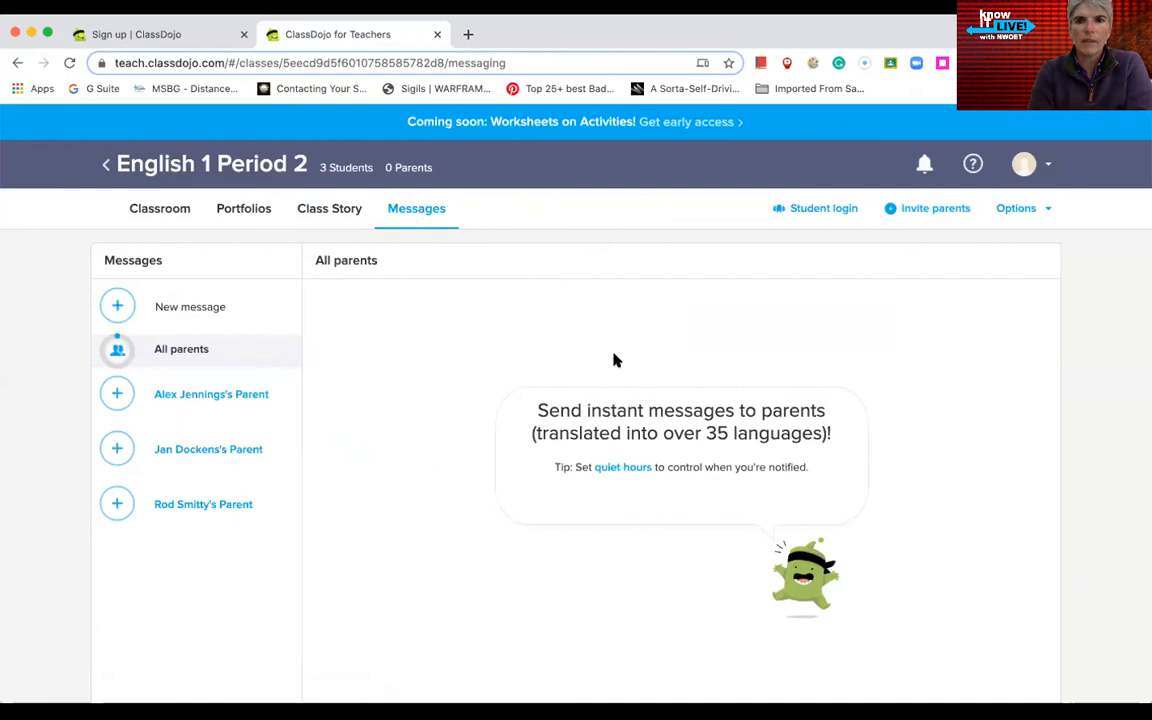
Step: Start a new message to parents and cancel it, returning to the Messages page
{"action": "scroll", "coordinate": [738, 535], "scroll_direction": "down", "scroll_amount": 1}
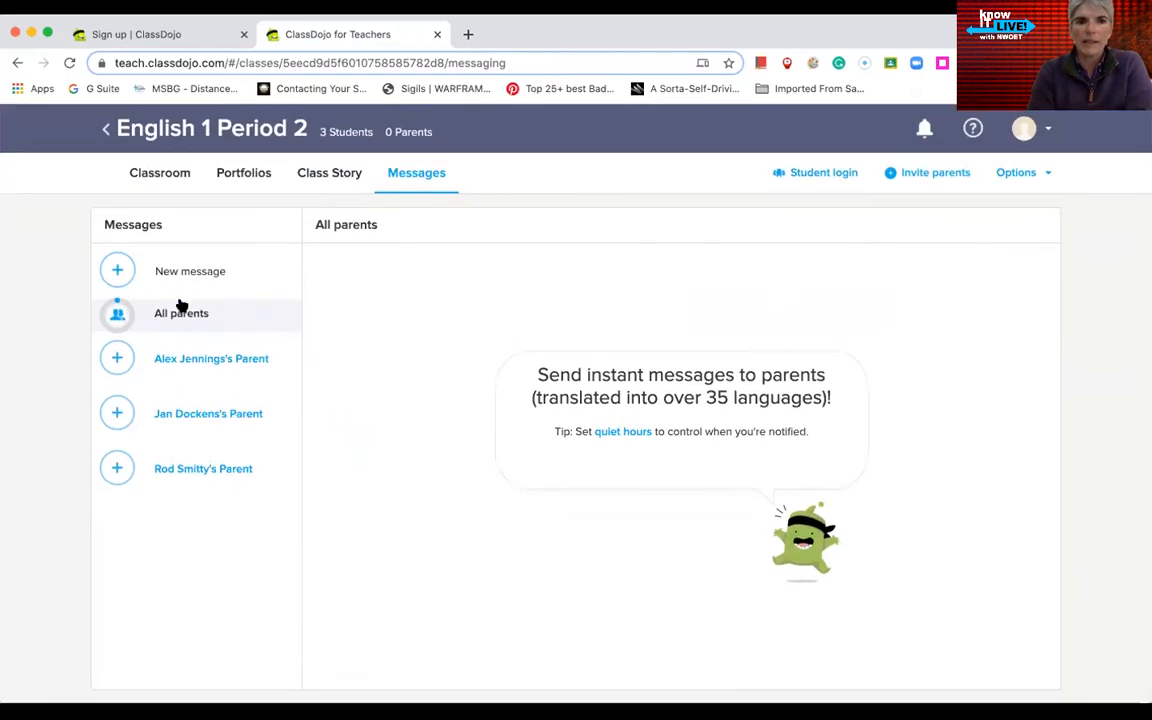
{"action": "left_click", "coordinate": [117, 272]}
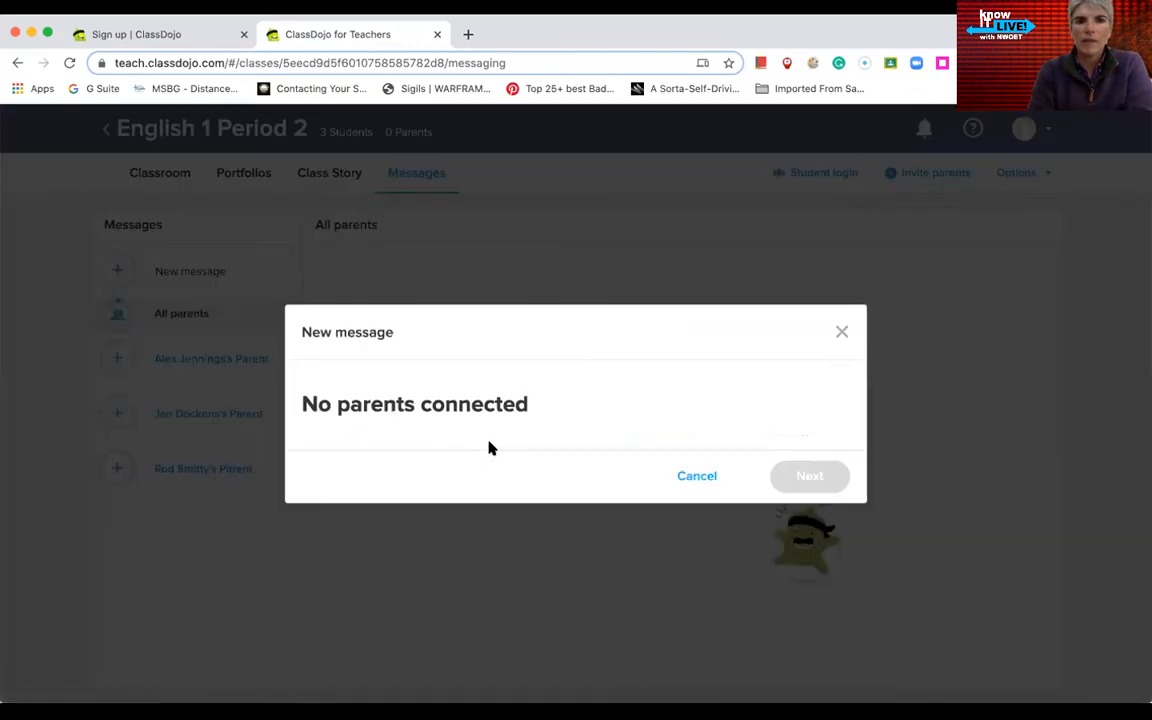
{"action": "left_click", "coordinate": [697, 476]}
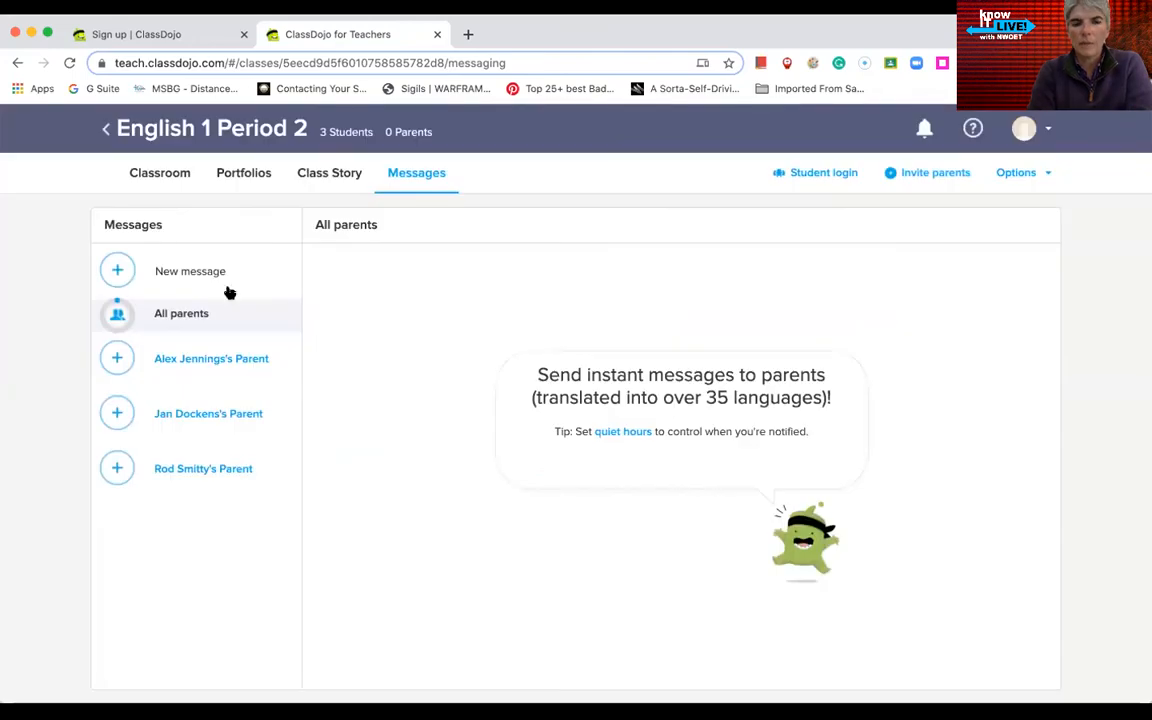